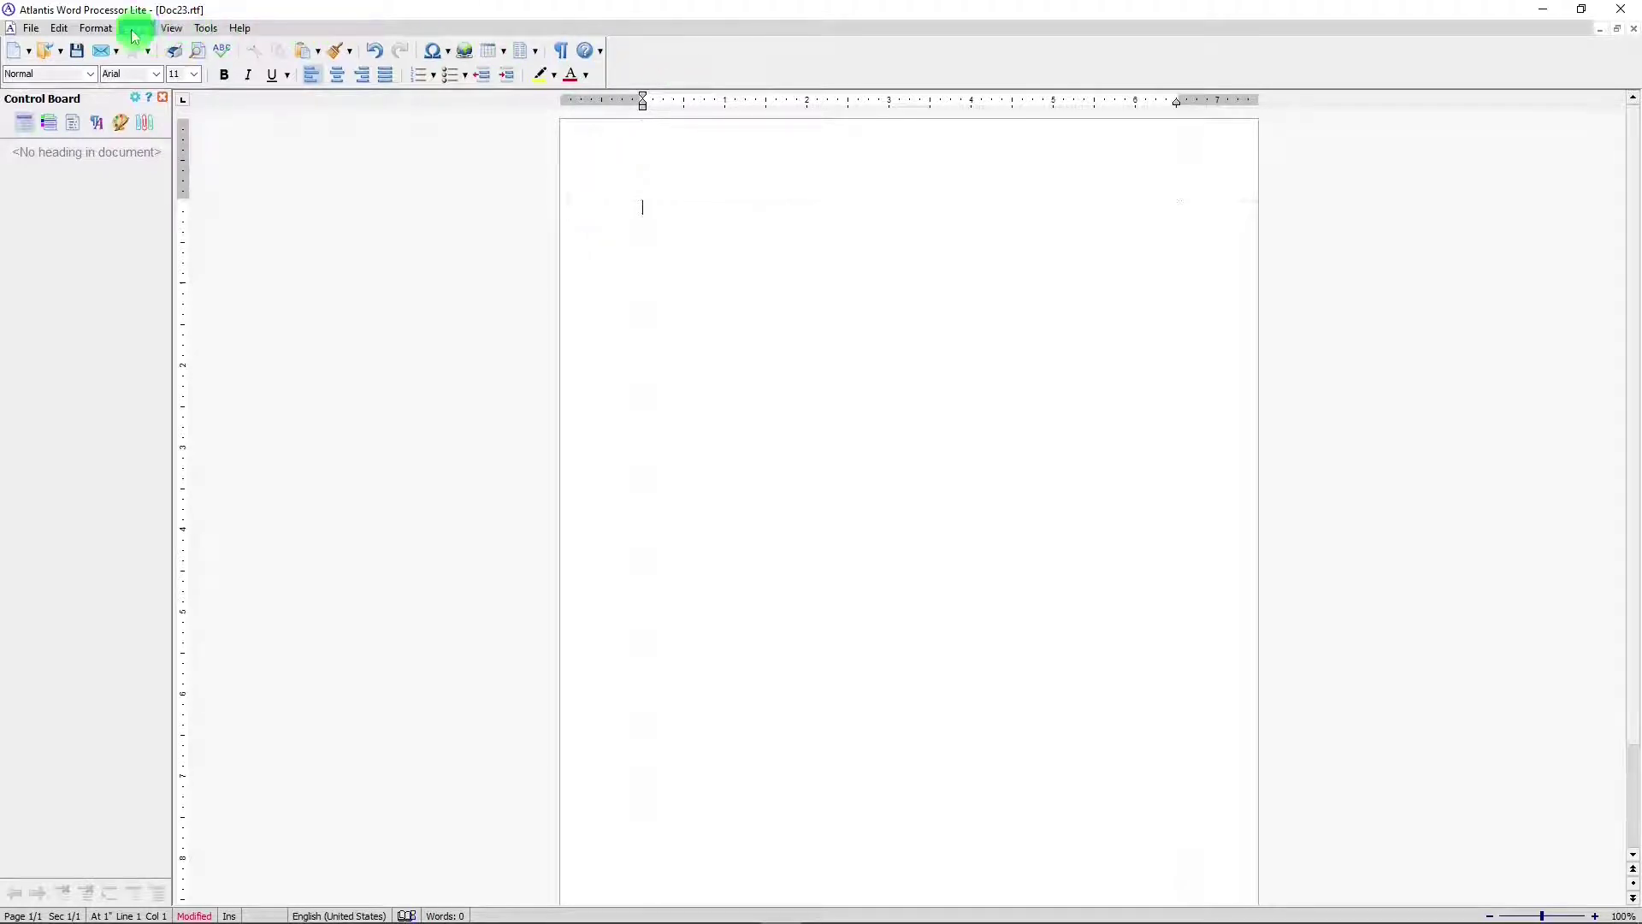
Step: Look over the document system menu and the File and Edit menus, ending on the Format menu
left_click(9, 32)
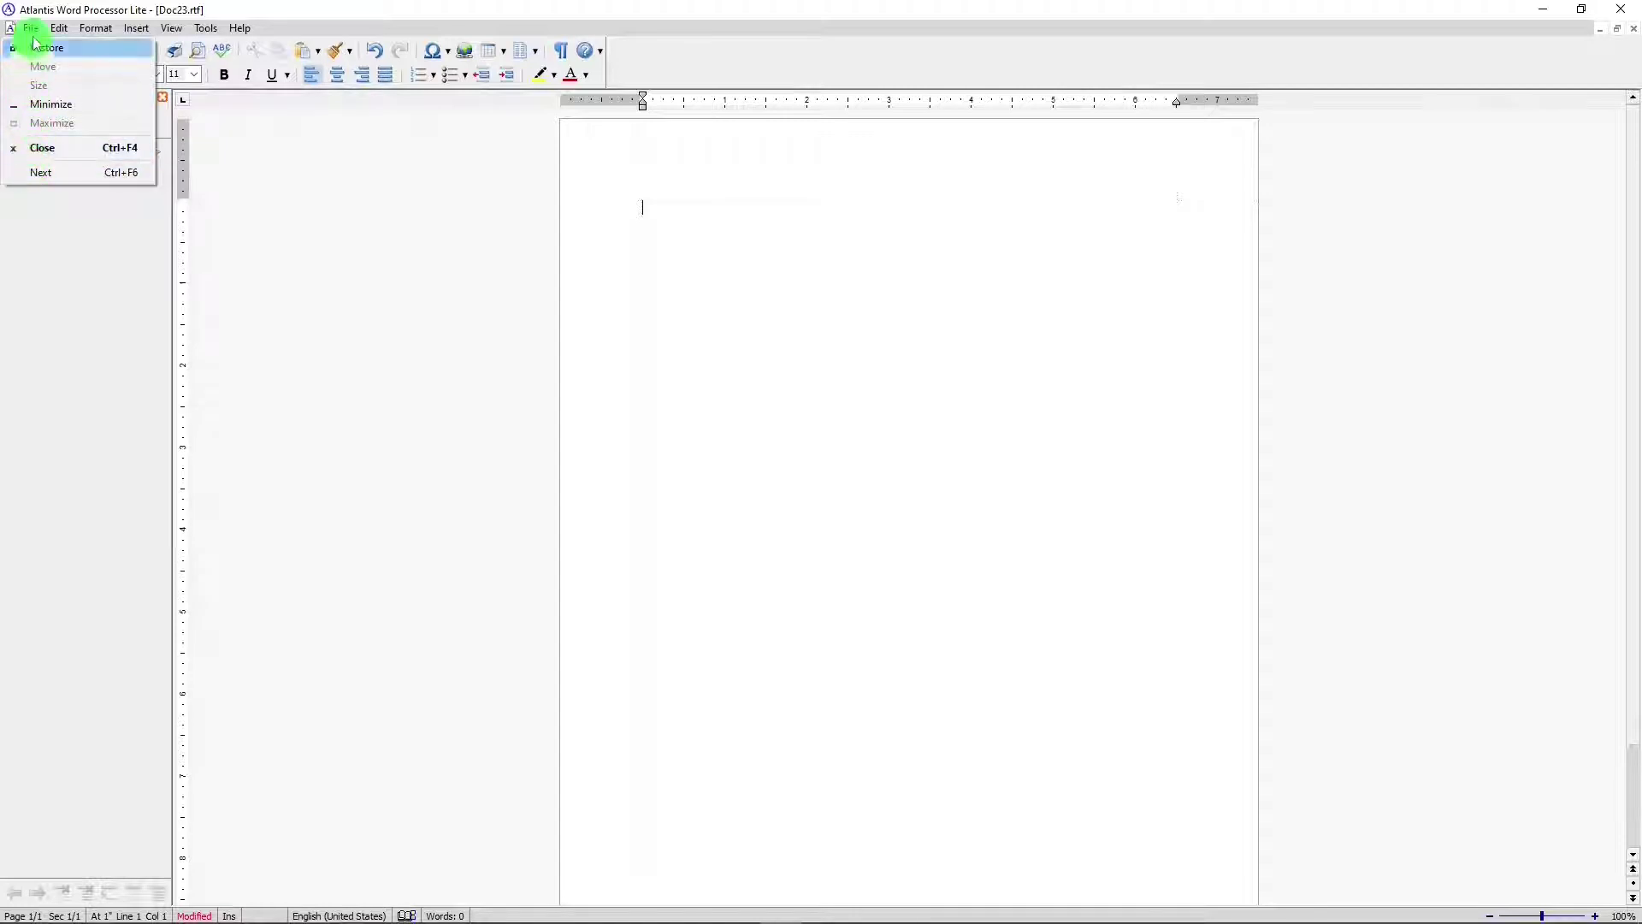
mouse_move(35, 33)
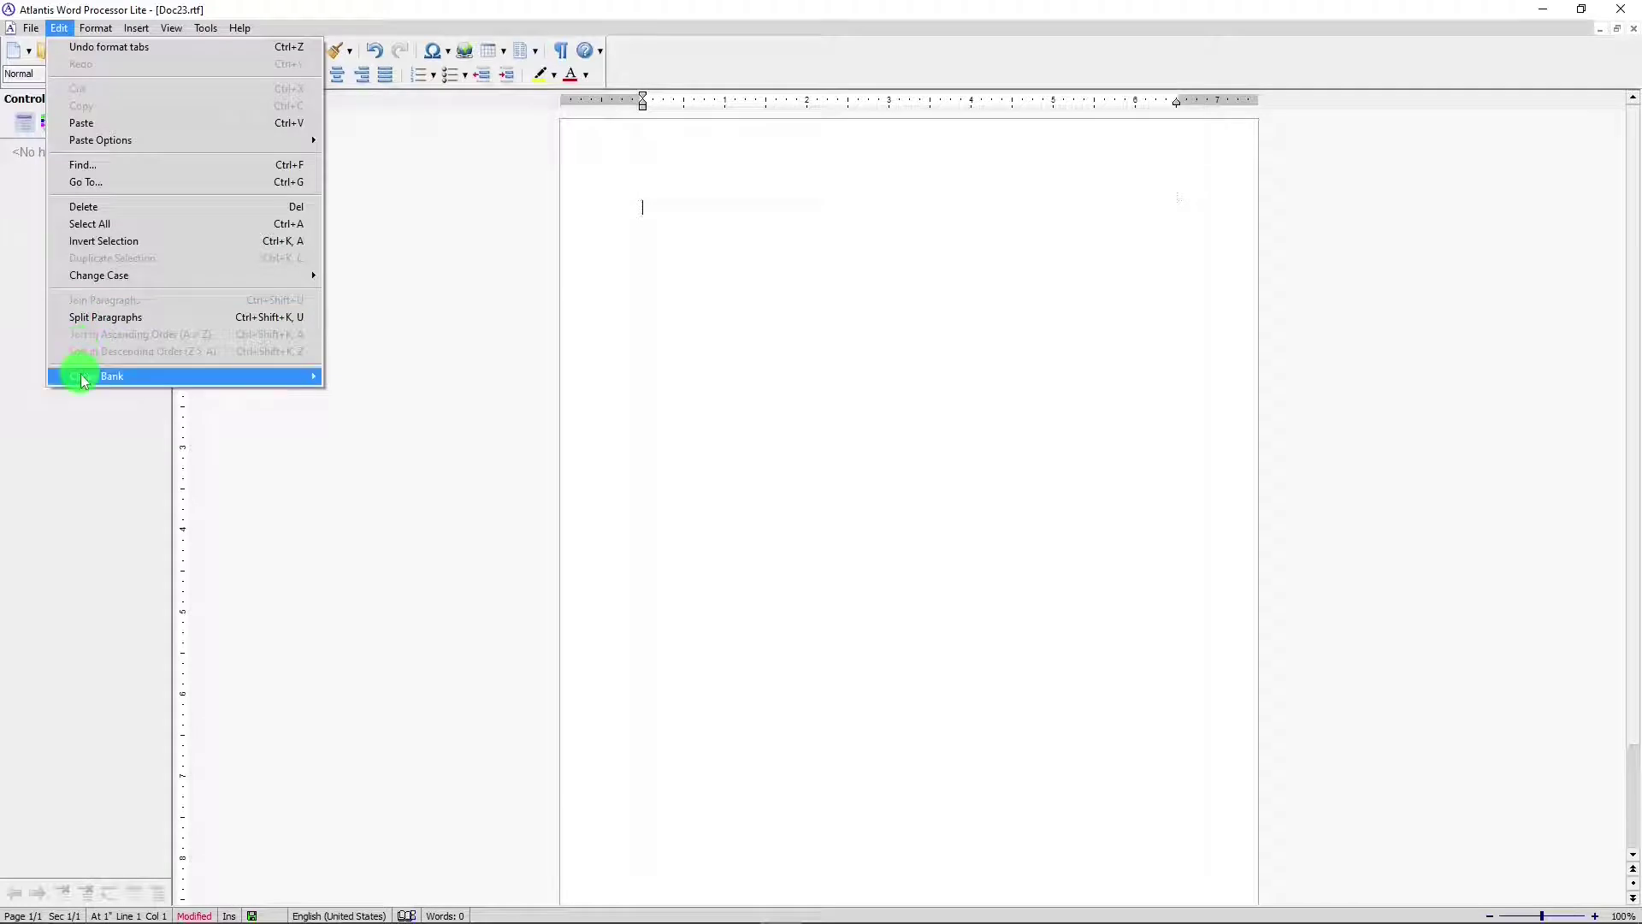
mouse_move(81, 375)
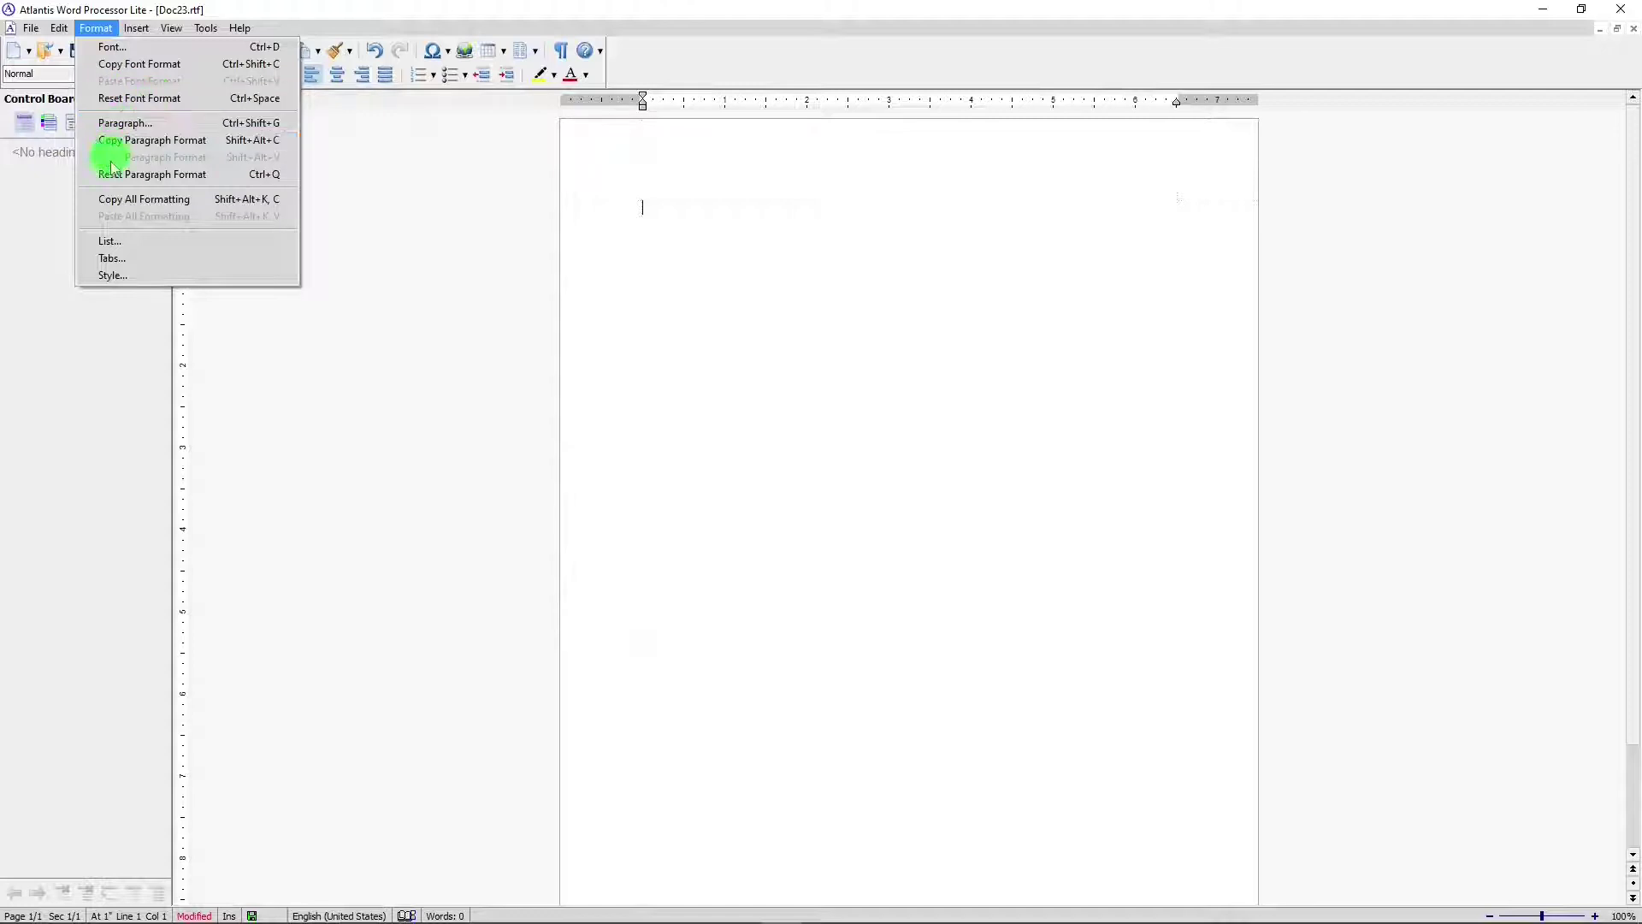
Step: Review the List and Tabs settings, closing each without changes
left_click(110, 243)
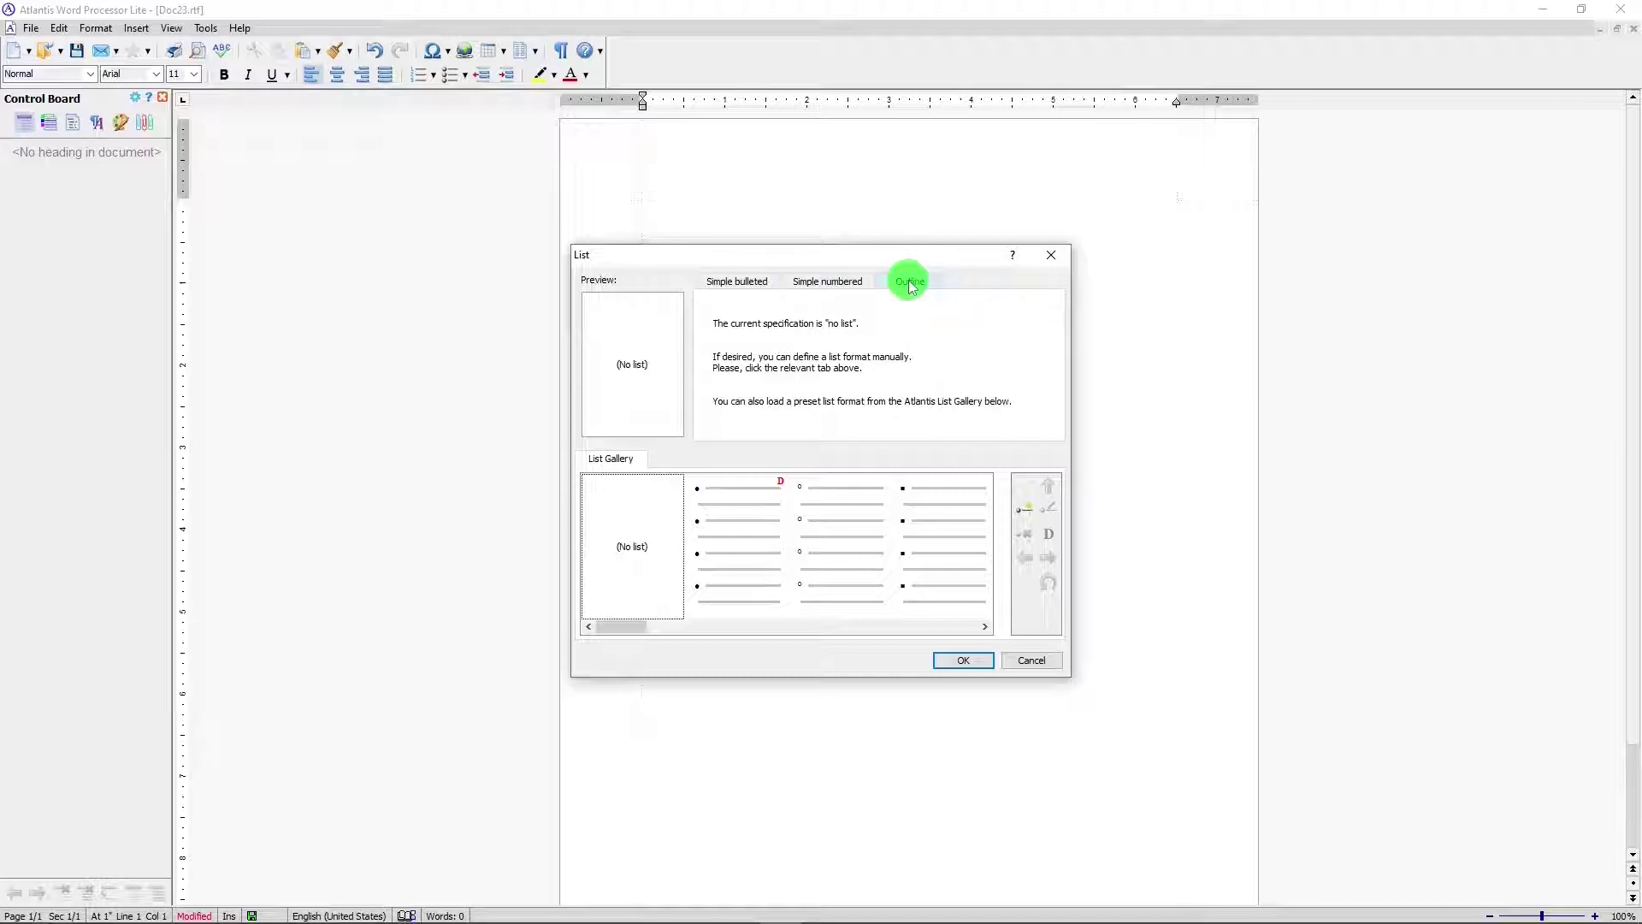
left_click(966, 663)
left_click(104, 30)
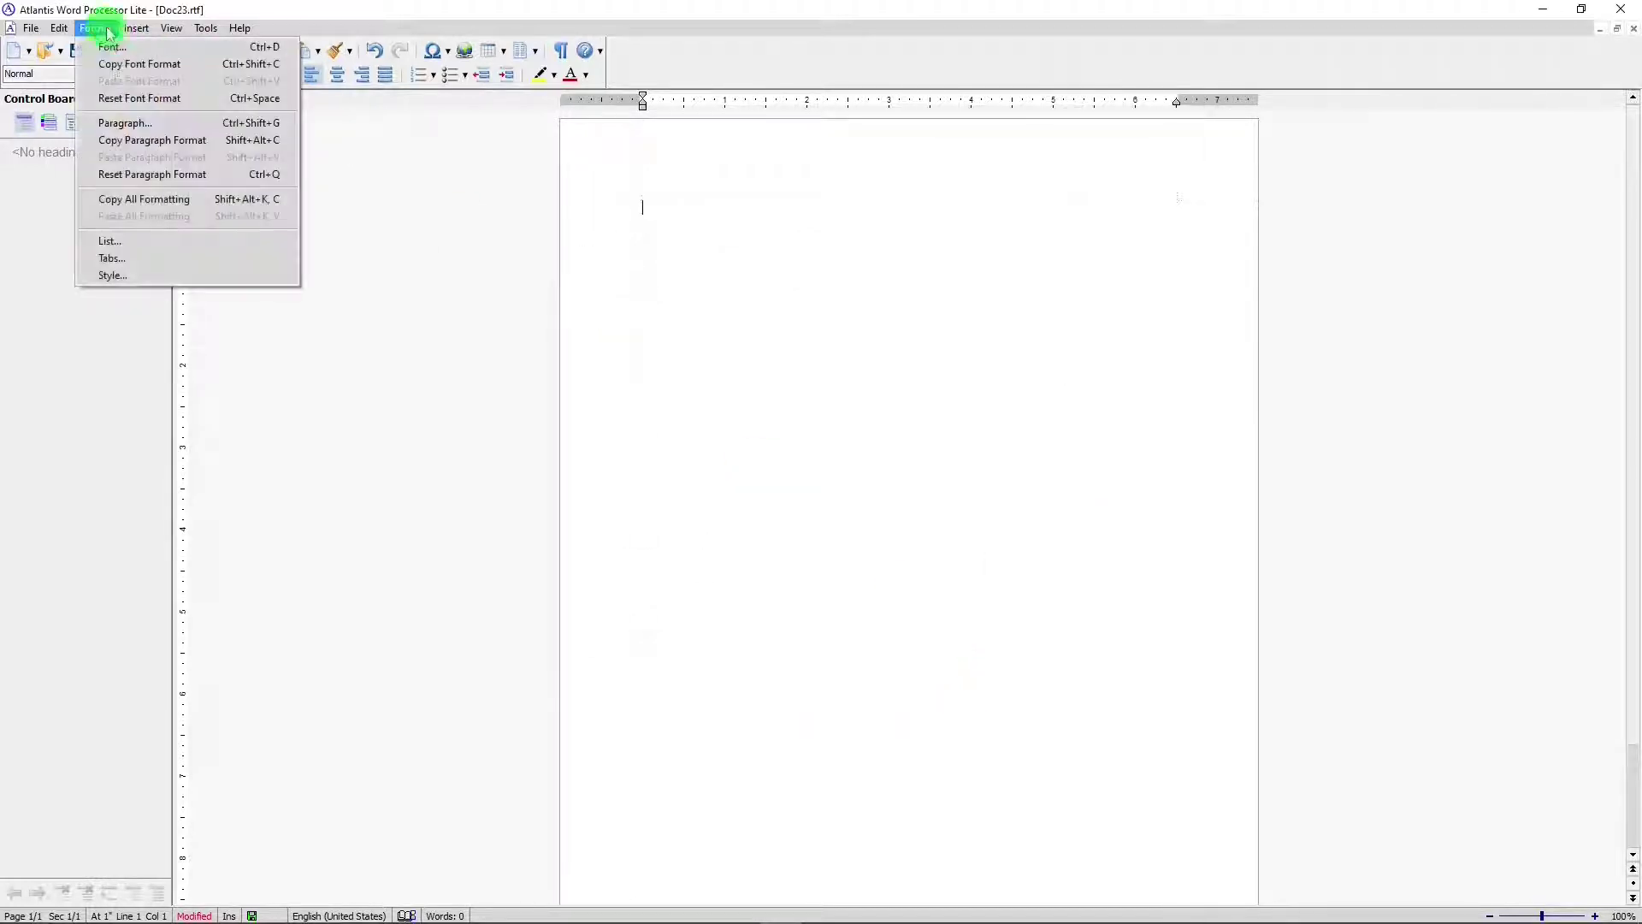
left_click(112, 258)
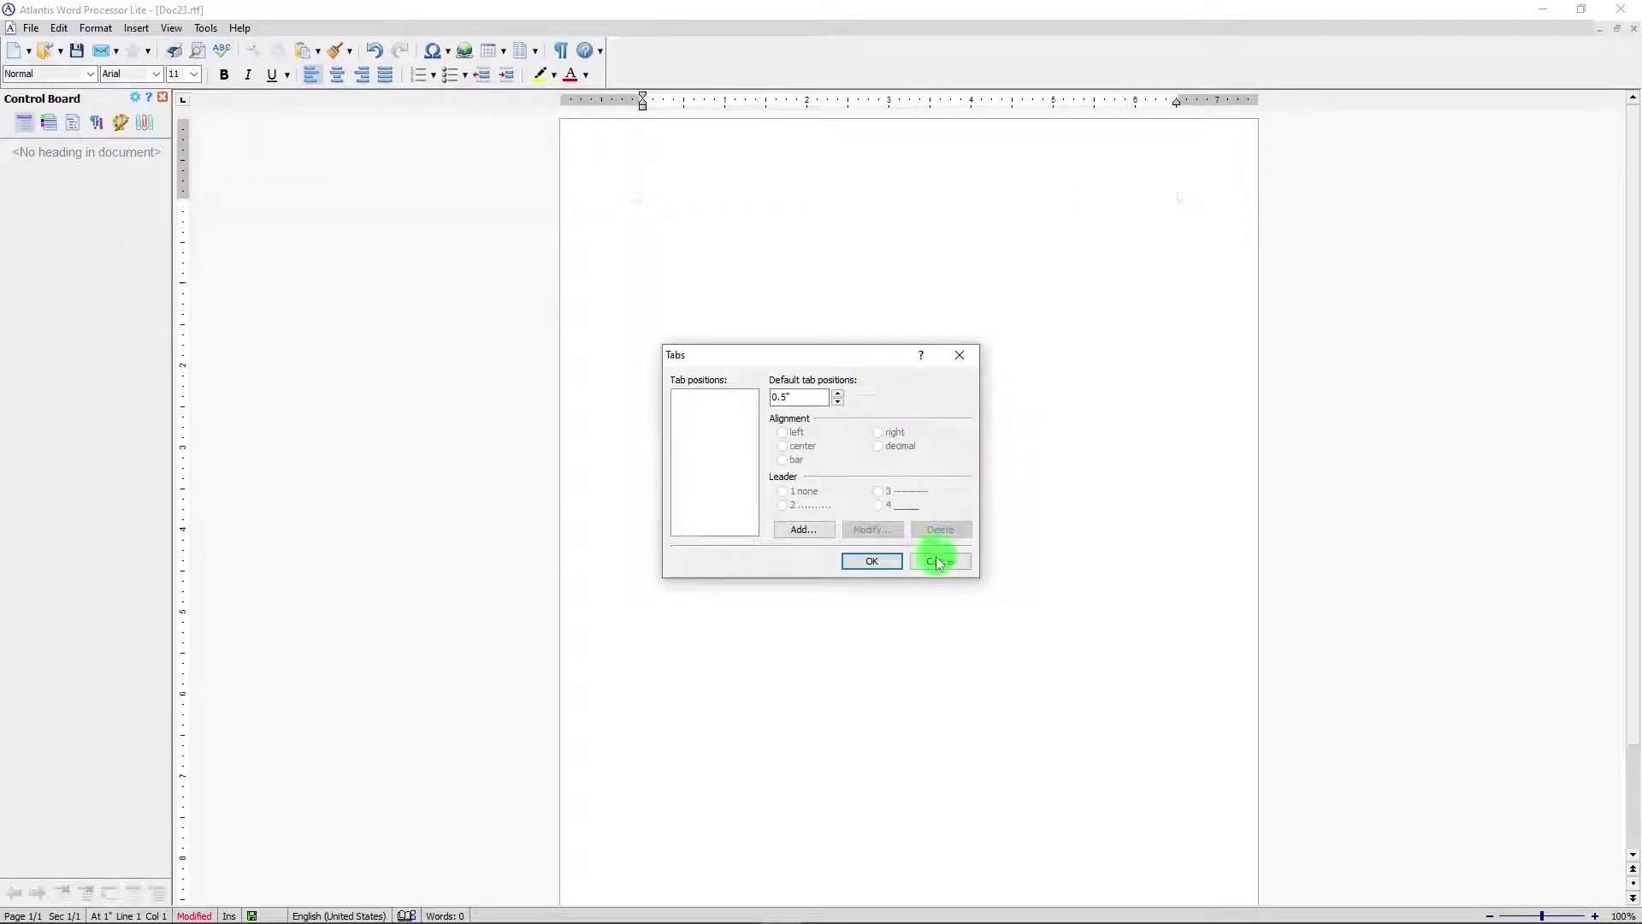
left_click(869, 561)
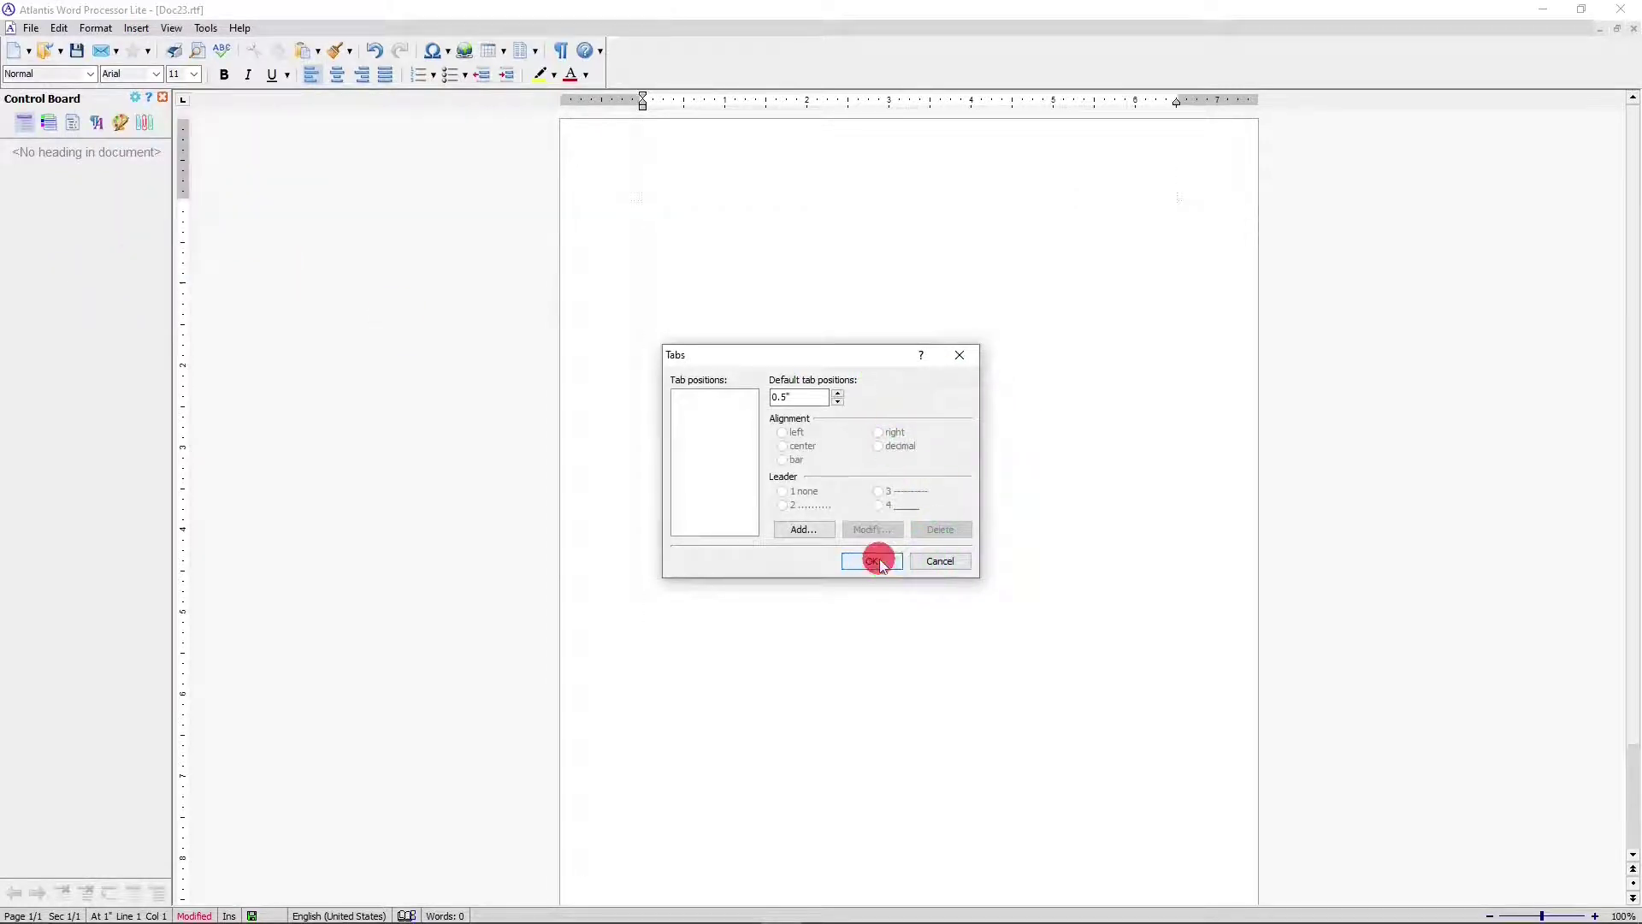
Step: Review the Style settings unchanged, then show the Insert menu
left_click(97, 28)
left_click(148, 281)
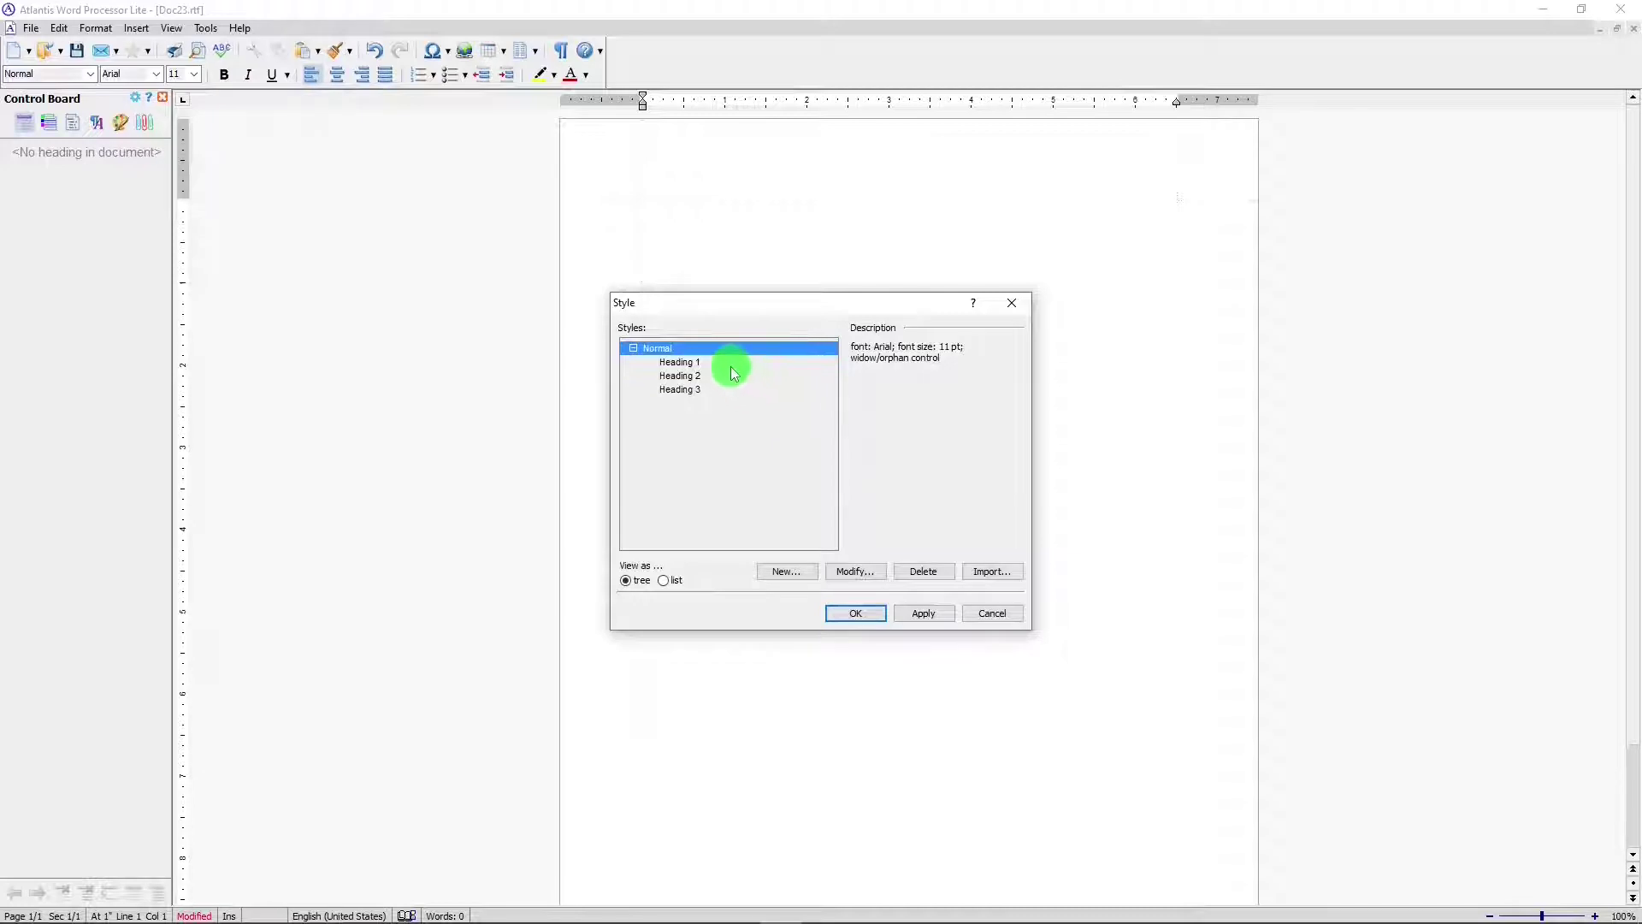
left_click(849, 614)
left_click(136, 29)
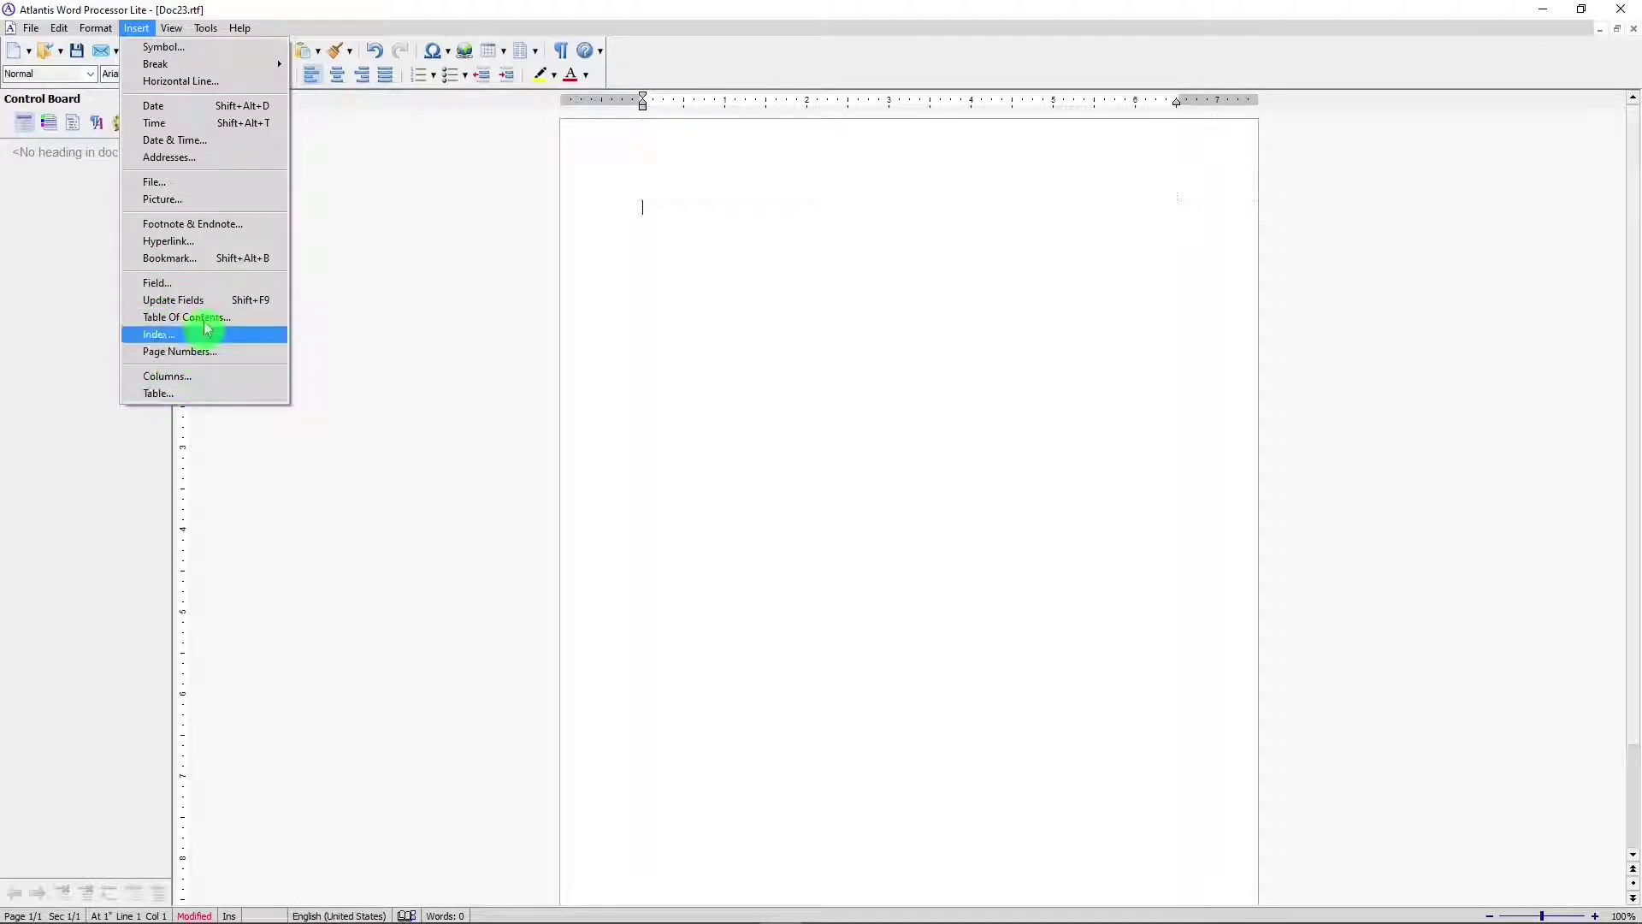
Step: Expand View > Toolbars > Style to reveal the Tool Bands and Classic Toolbars choices
mouse_move(169, 29)
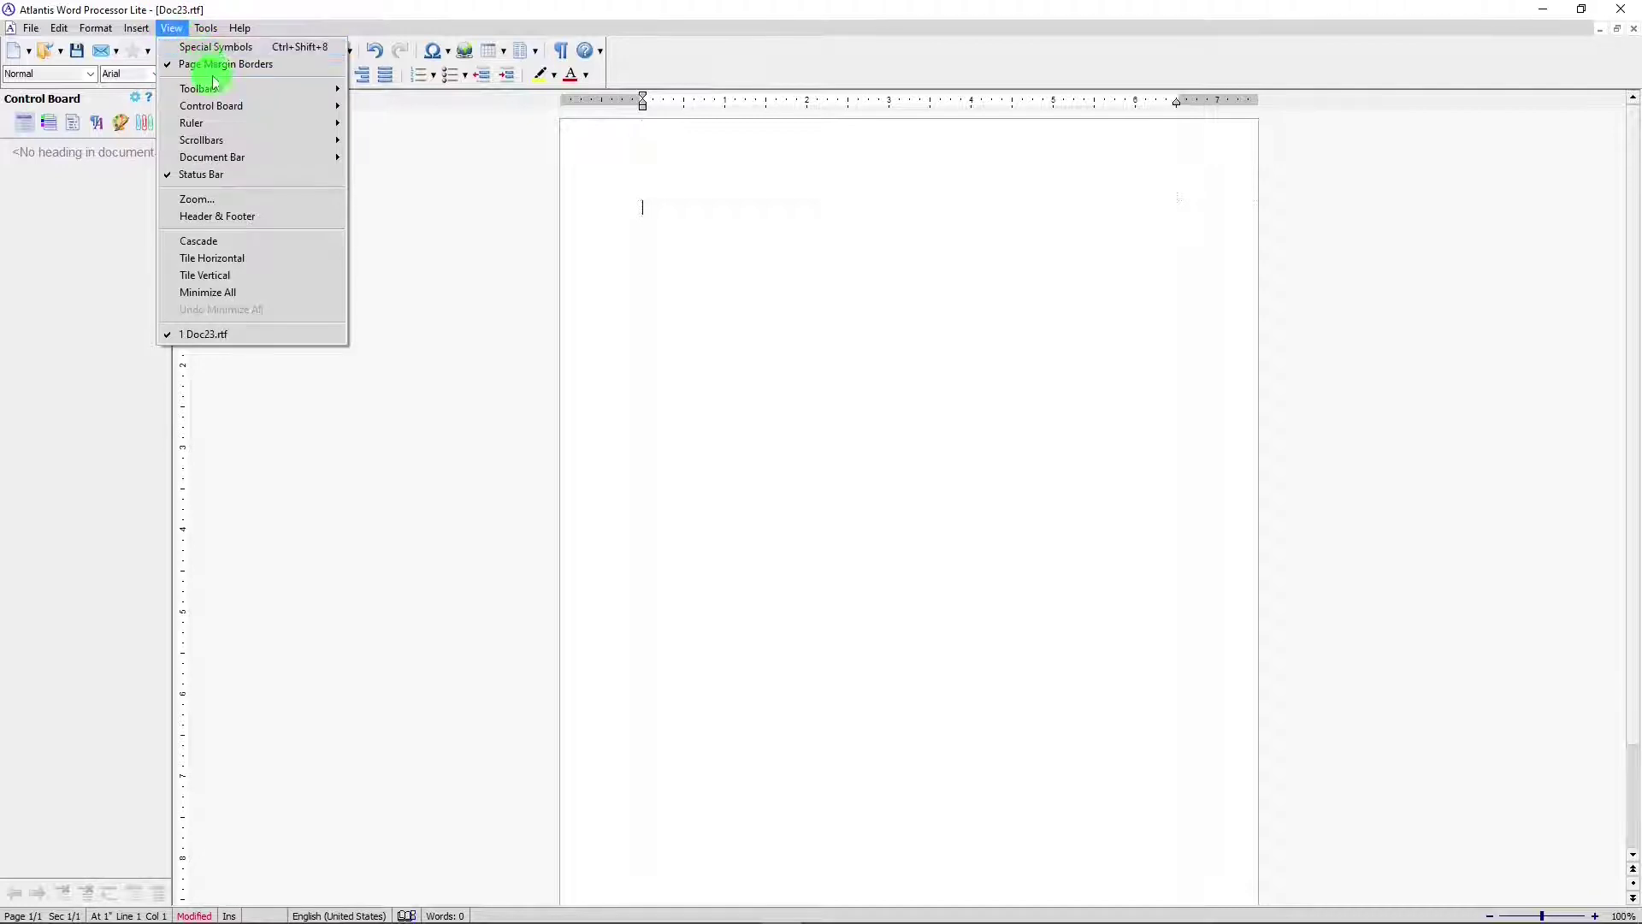
mouse_move(300, 88)
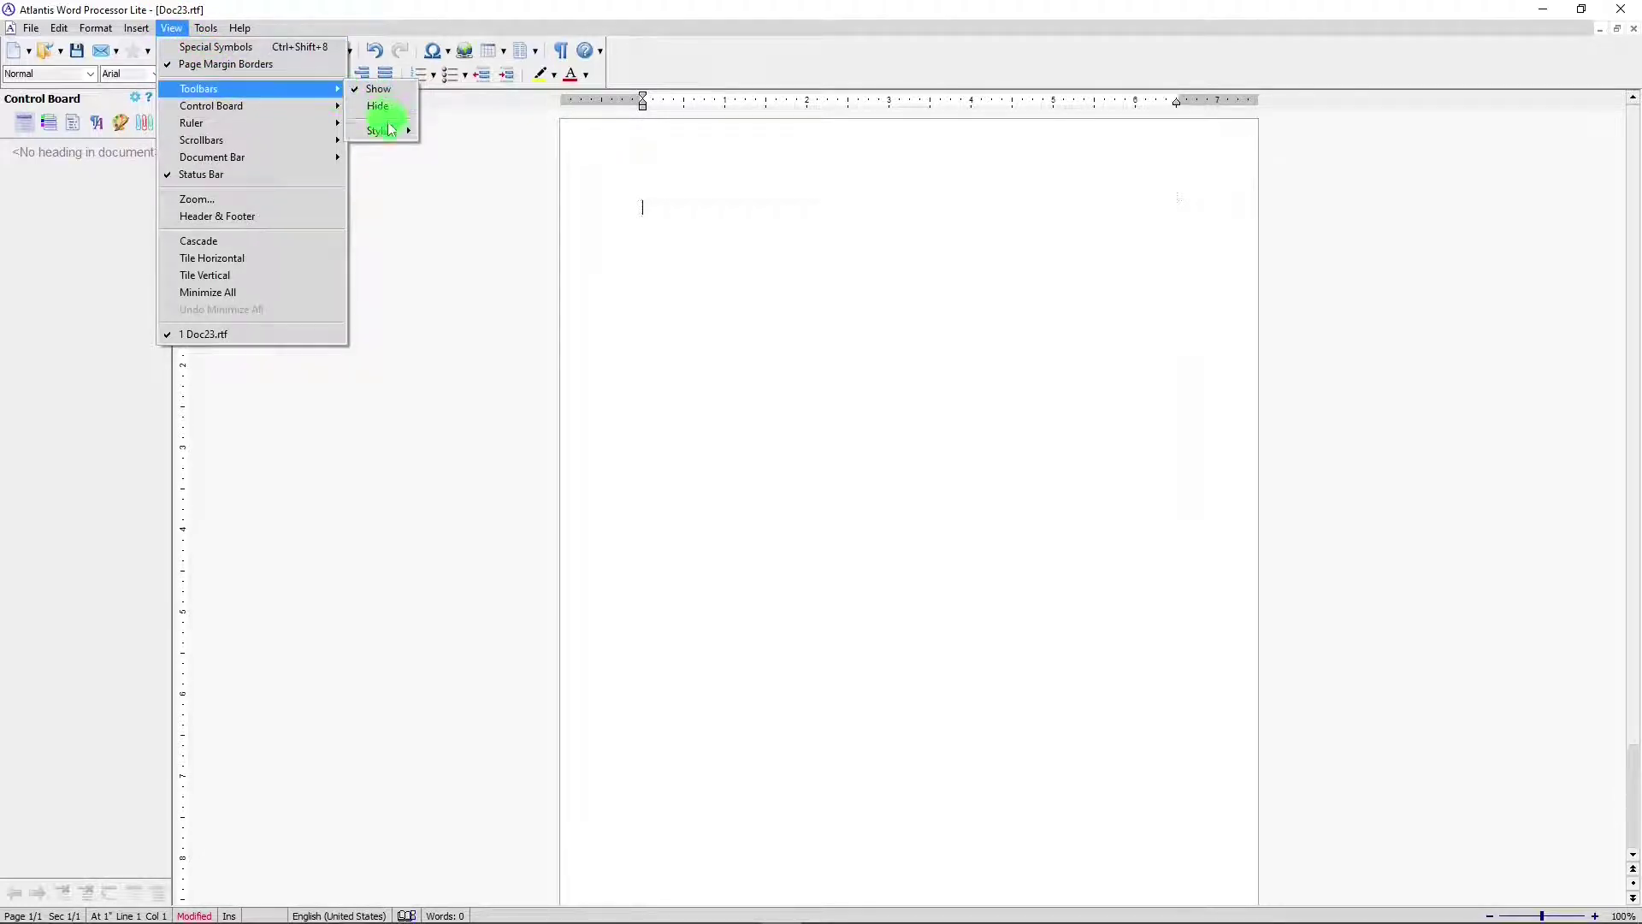
mouse_move(389, 130)
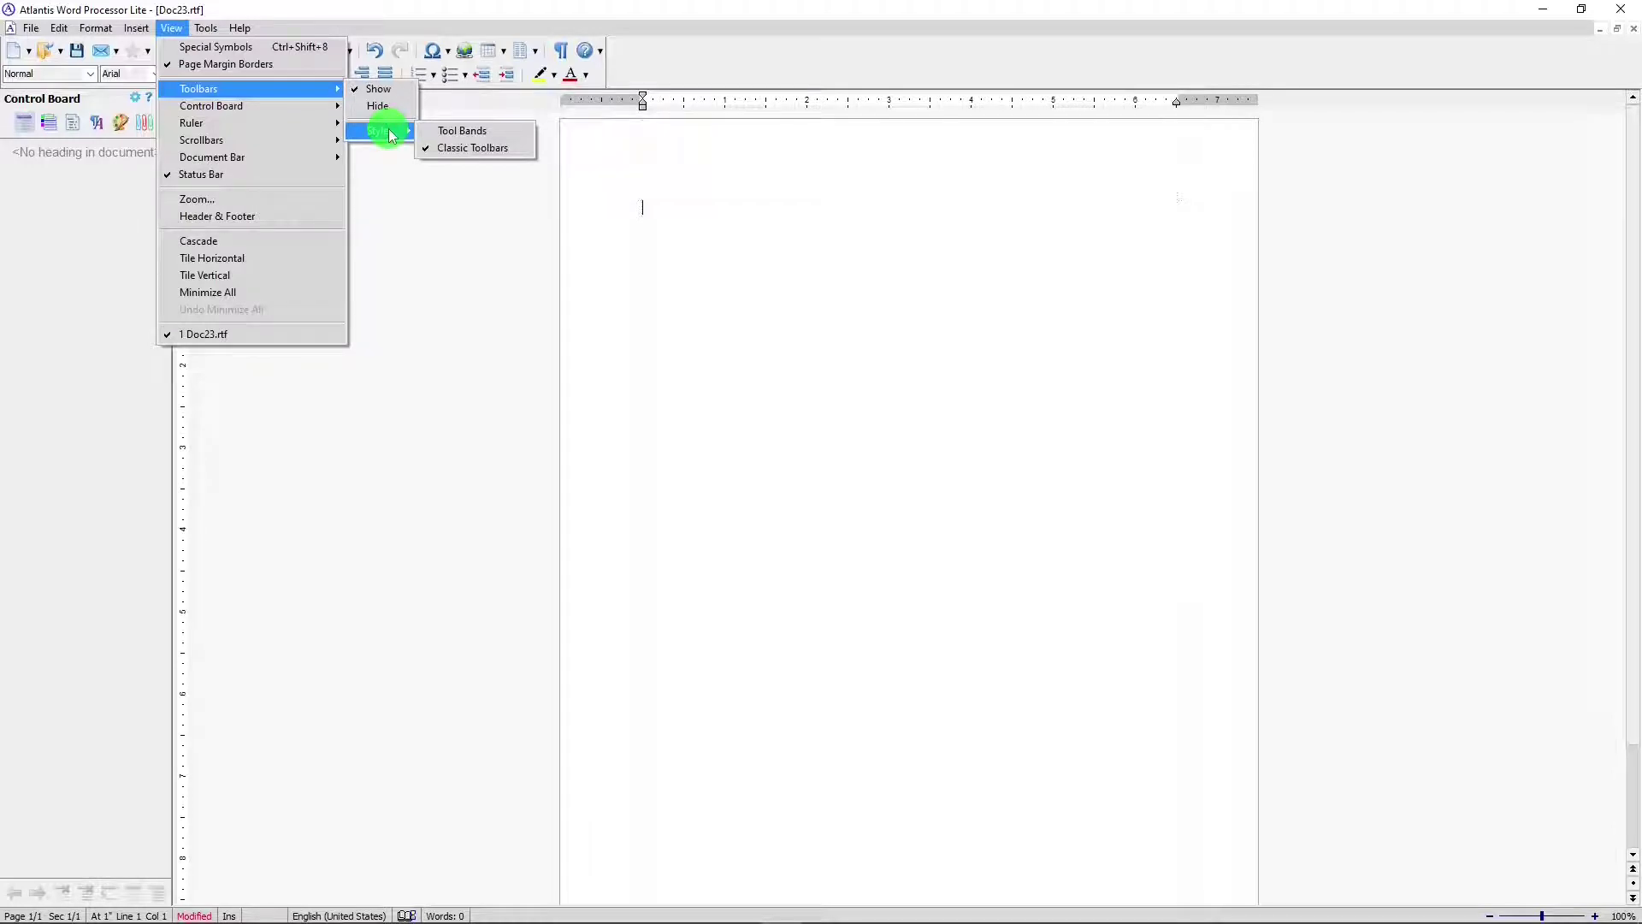
Step: Switch the toolbars to Tool Bands, revert to Classic Toolbars, and reopen the View menu
left_click(463, 133)
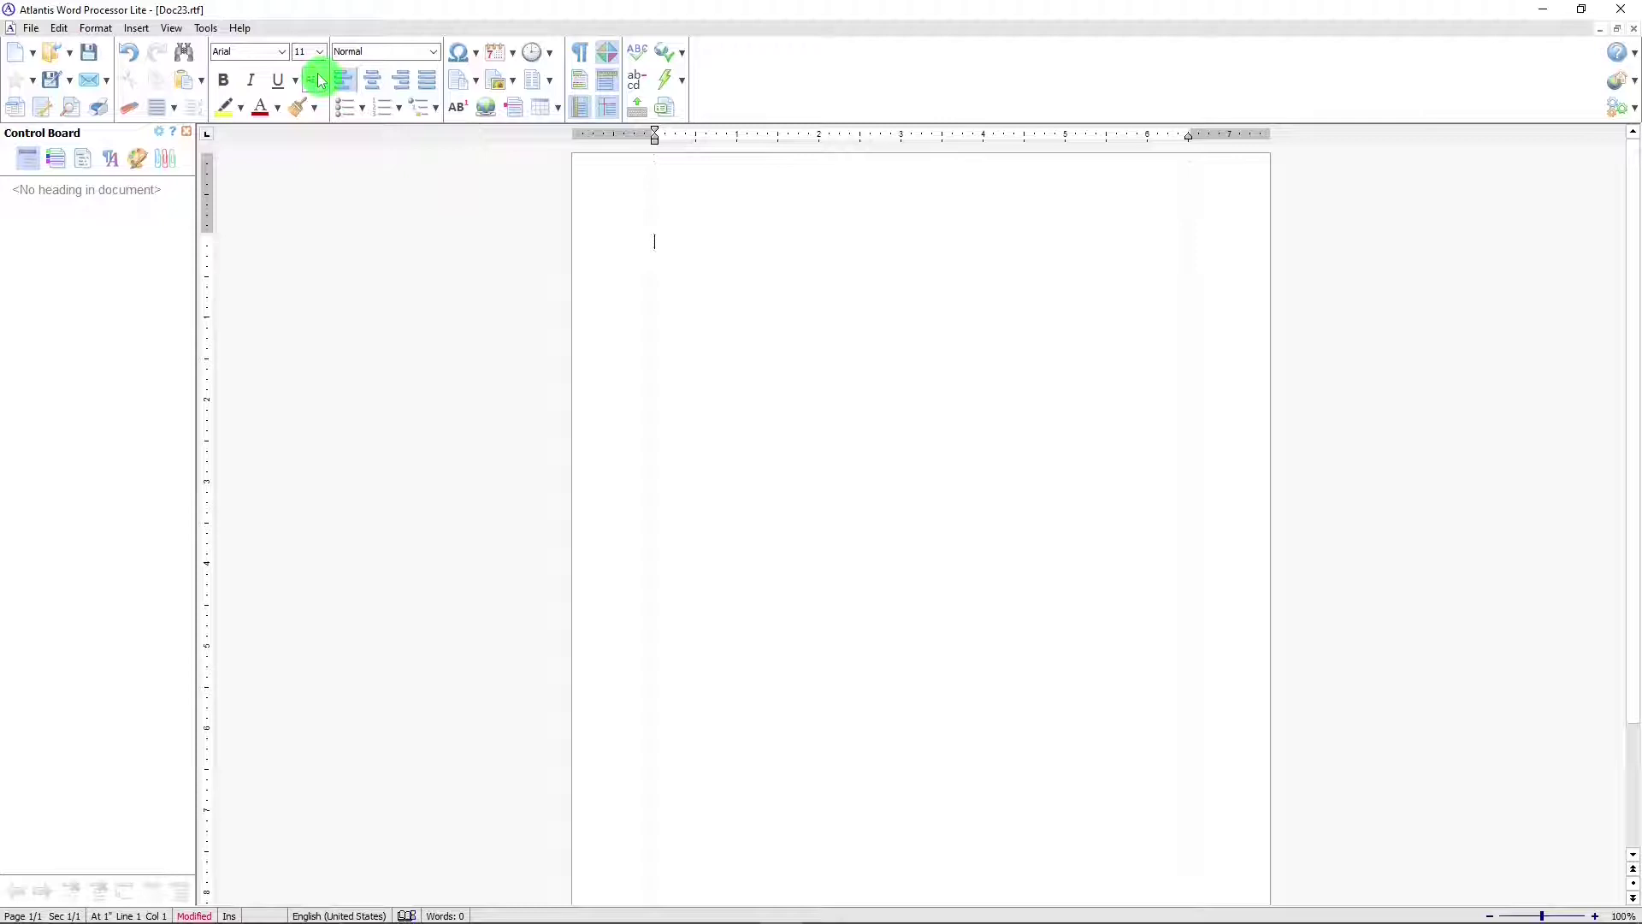
left_click(175, 28)
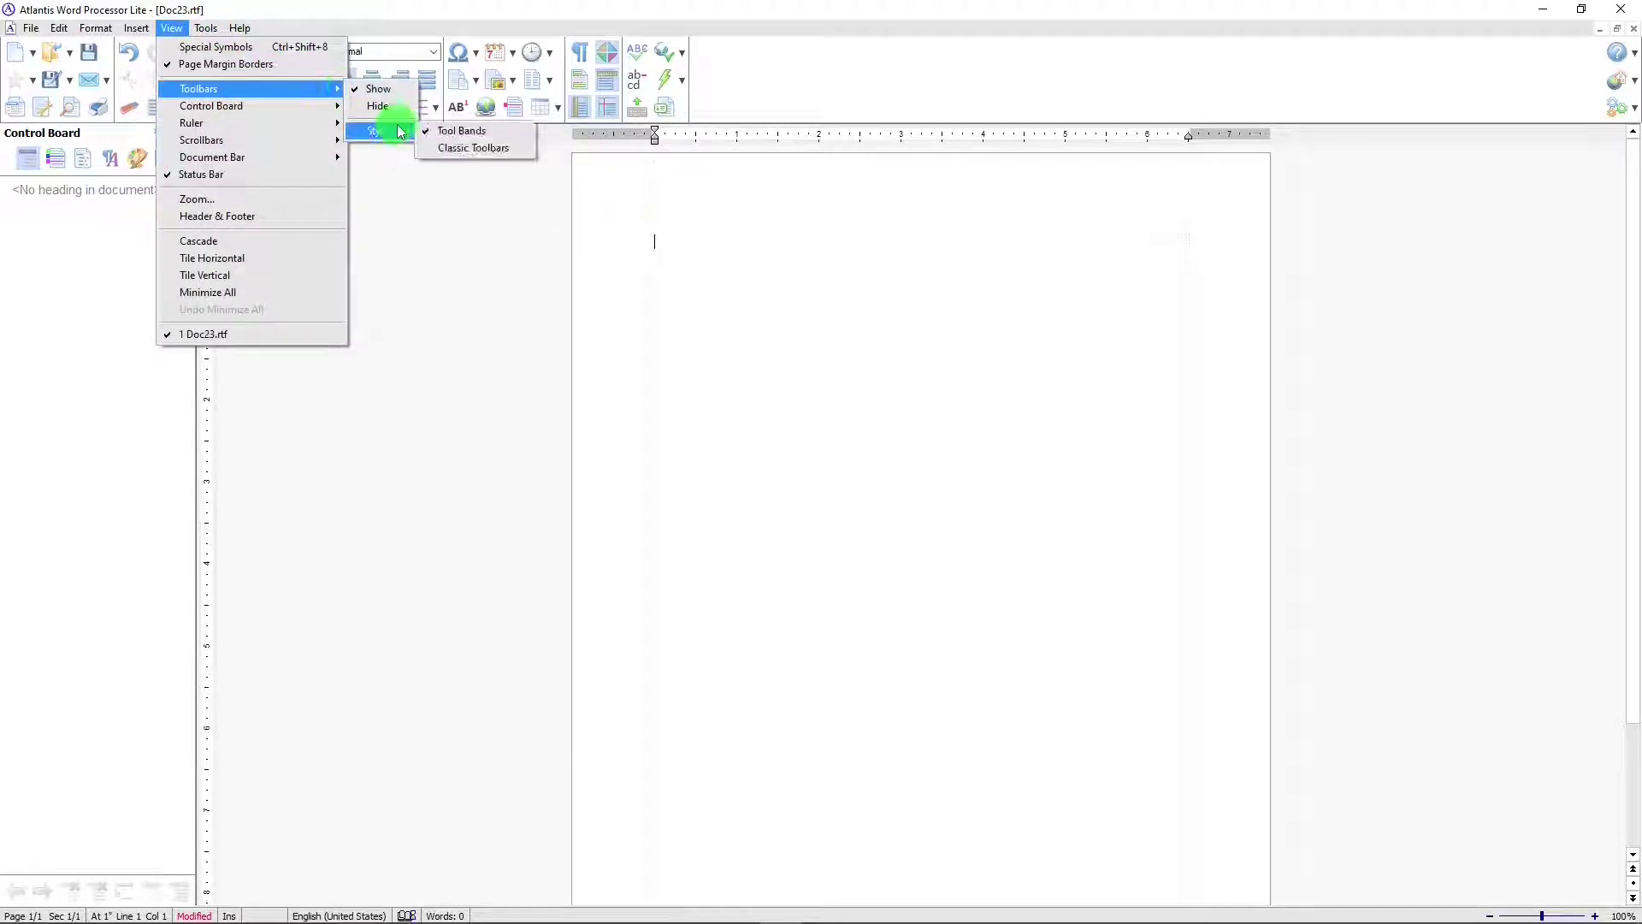
left_click(455, 150)
left_click(175, 28)
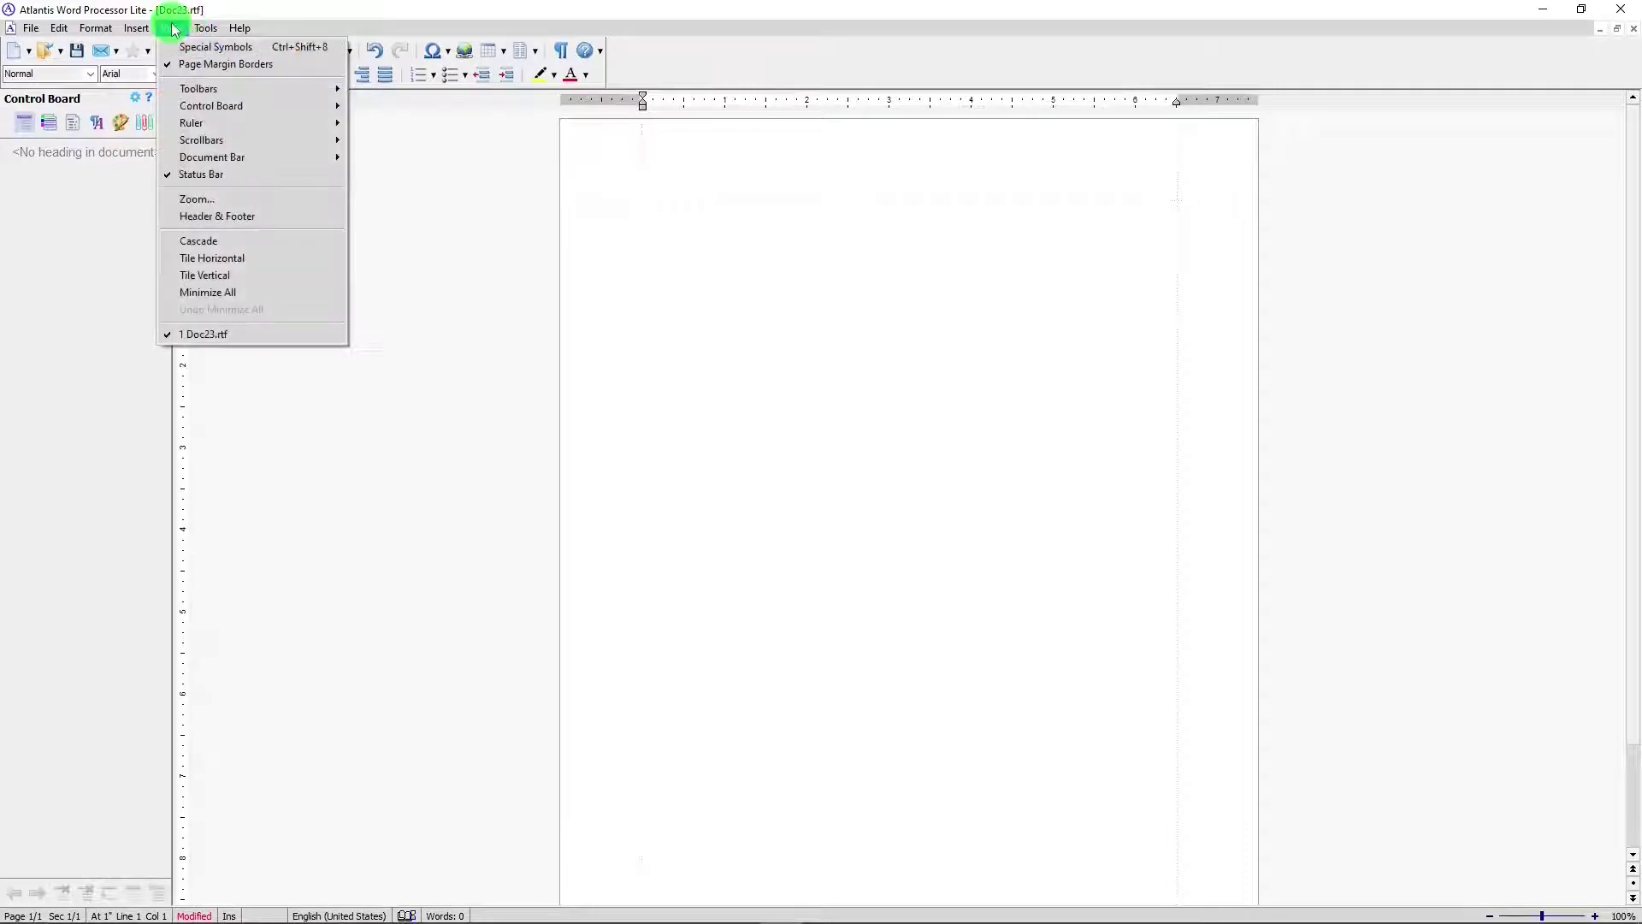
Step: Check the Control Board and Ruler display options, then show the Tools menu
mouse_move(217, 106)
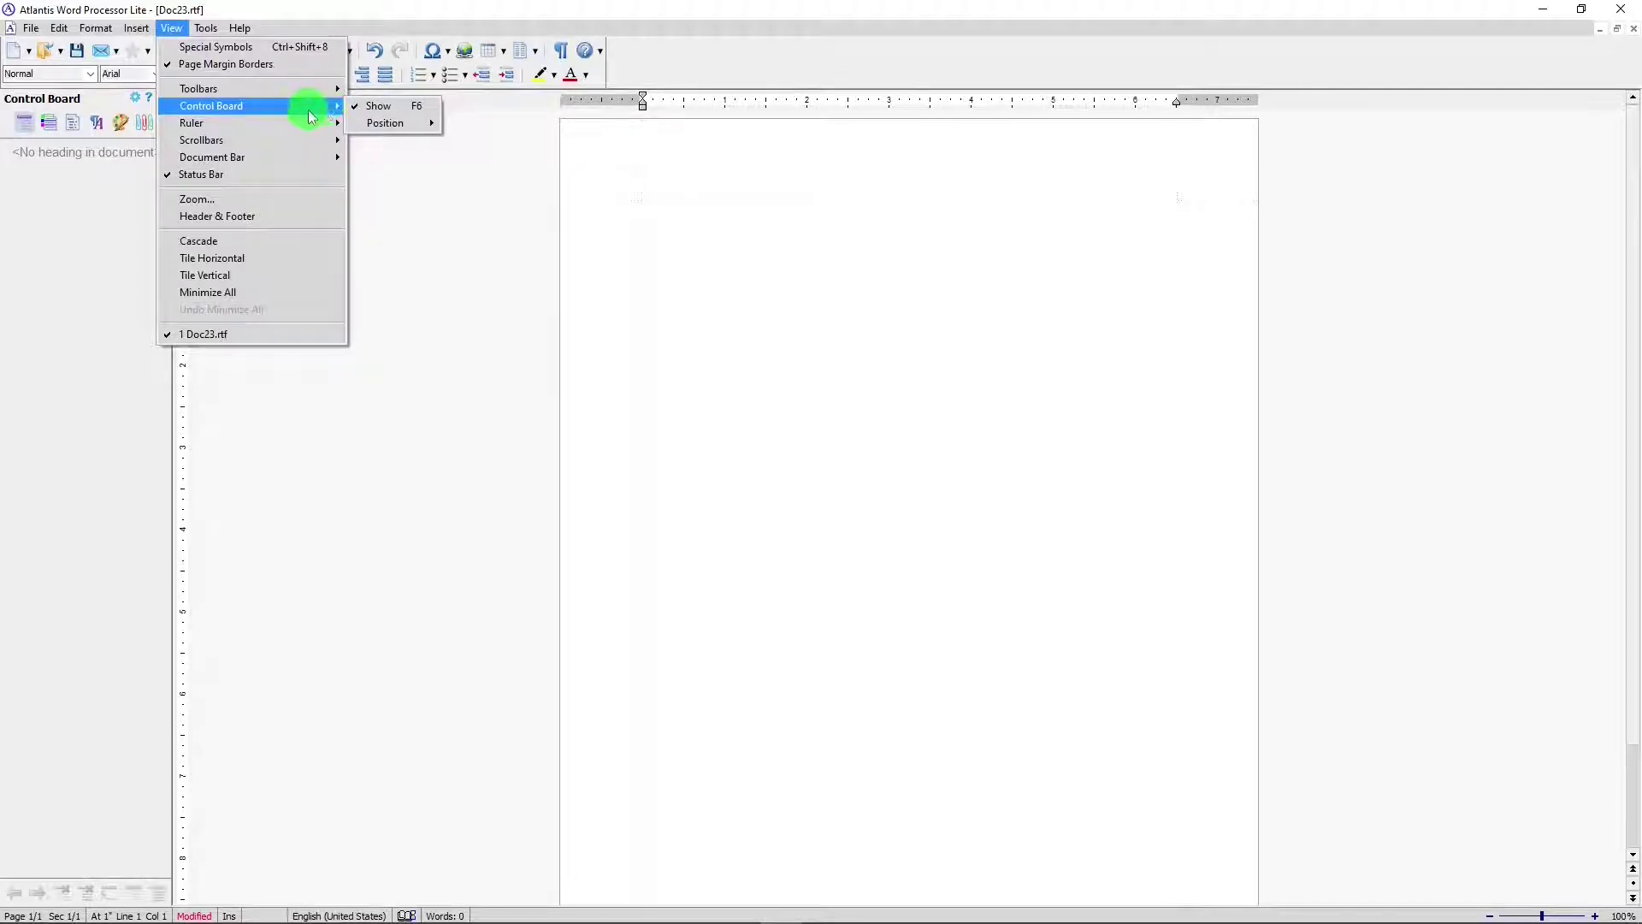
mouse_move(291, 126)
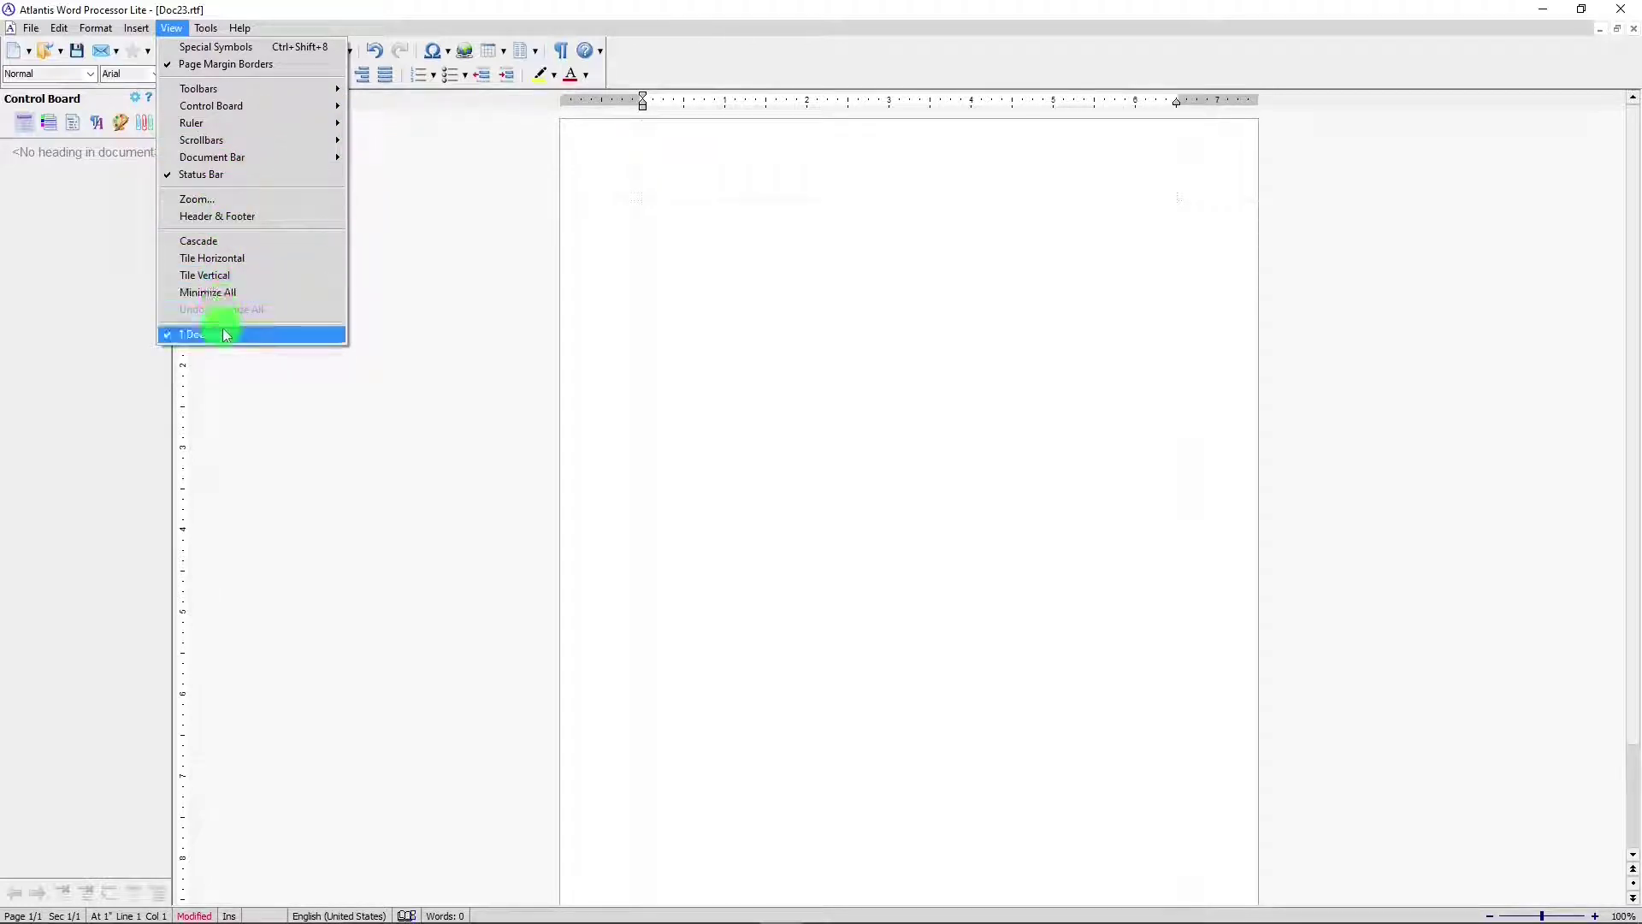
left_click(207, 28)
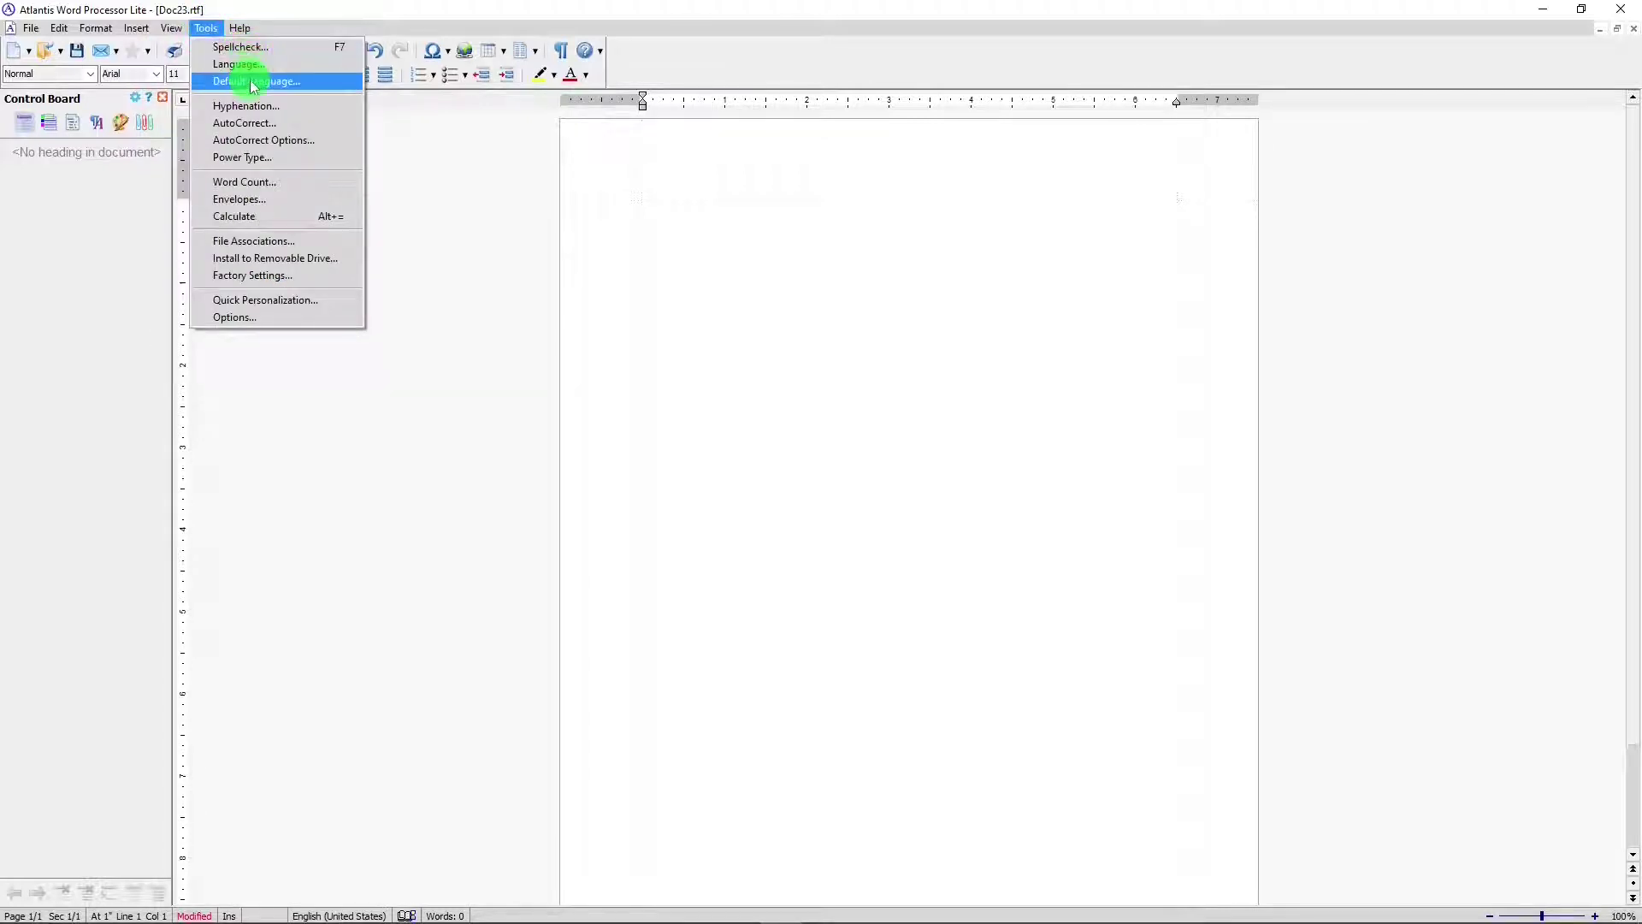
Step: Glance at the Power Type word list, close it, and launch Quick Personalization
left_click(249, 159)
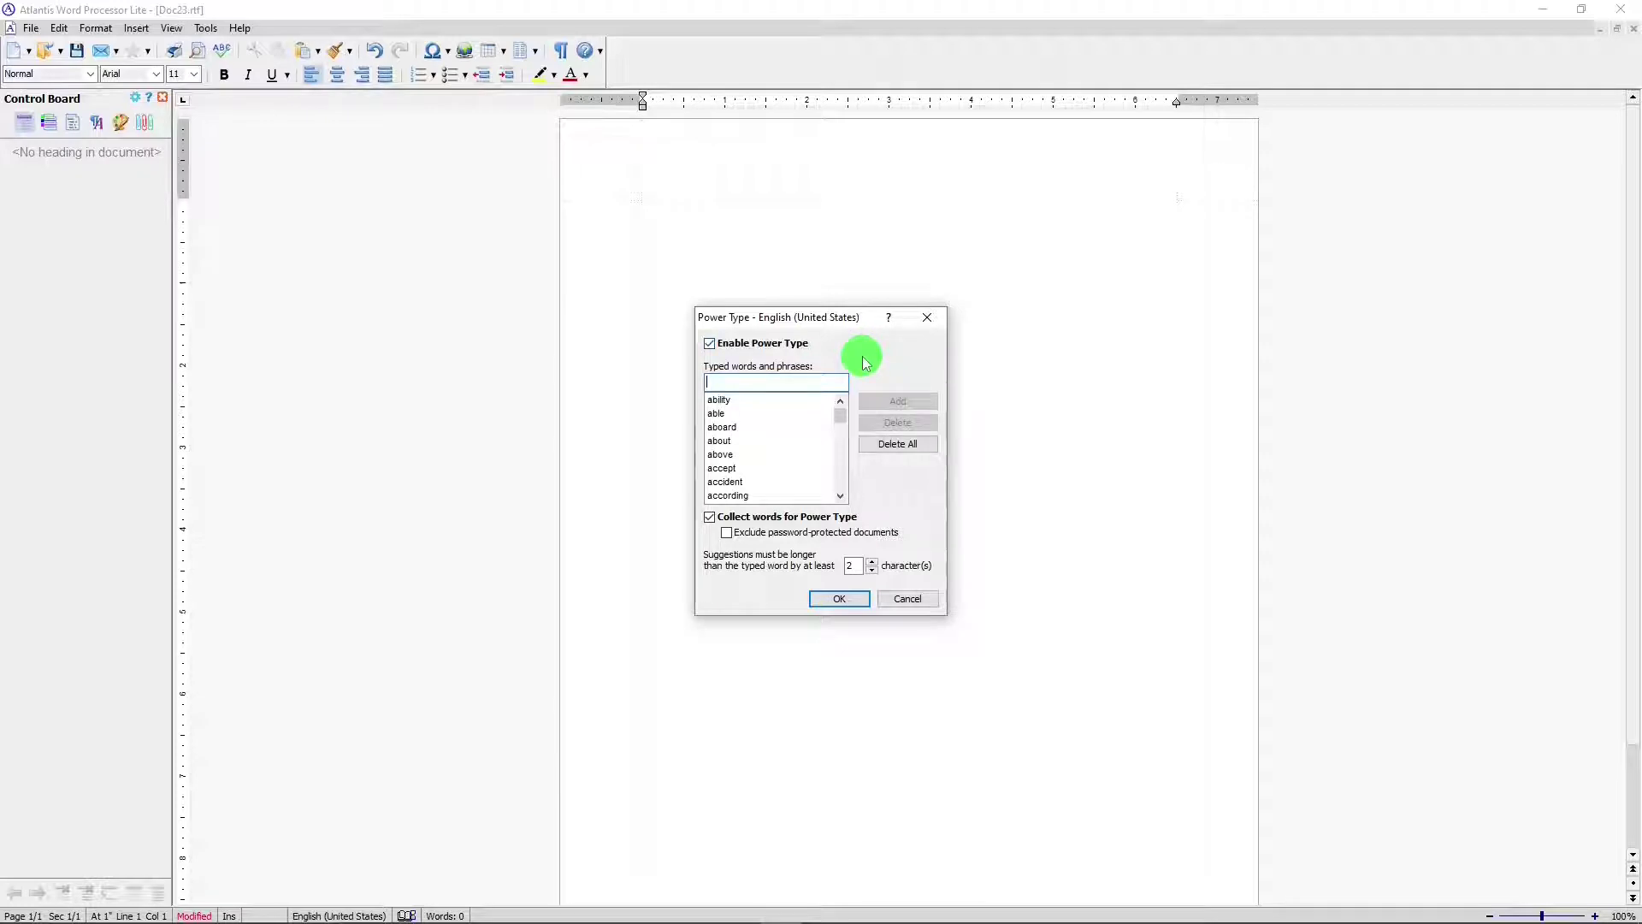
left_click(926, 318)
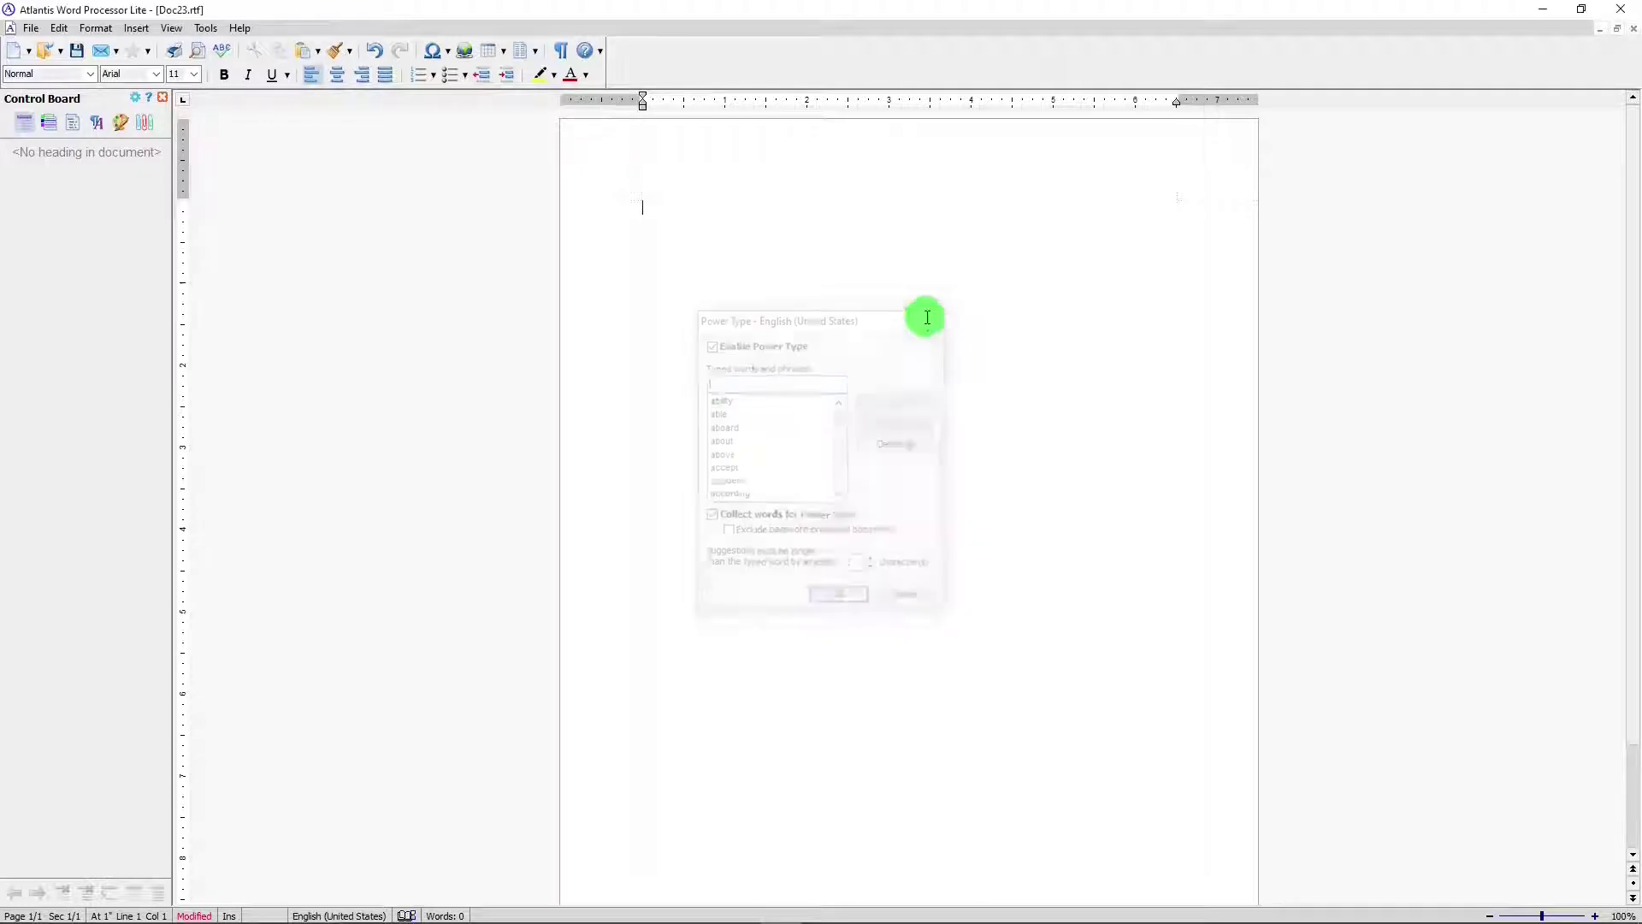
left_click(207, 30)
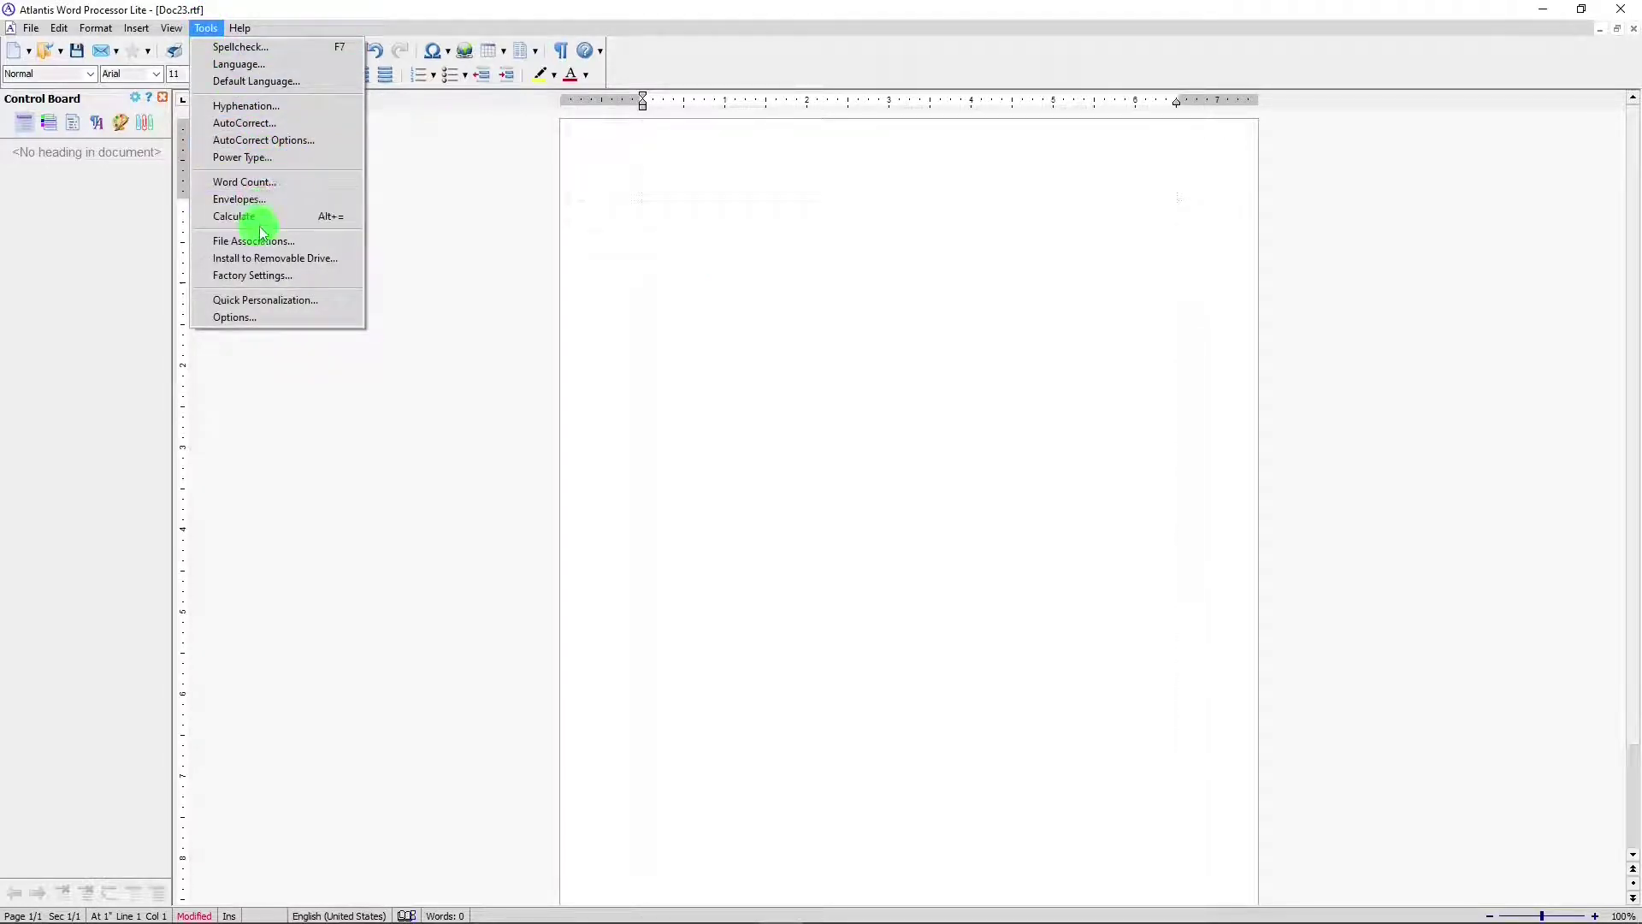
left_click(261, 303)
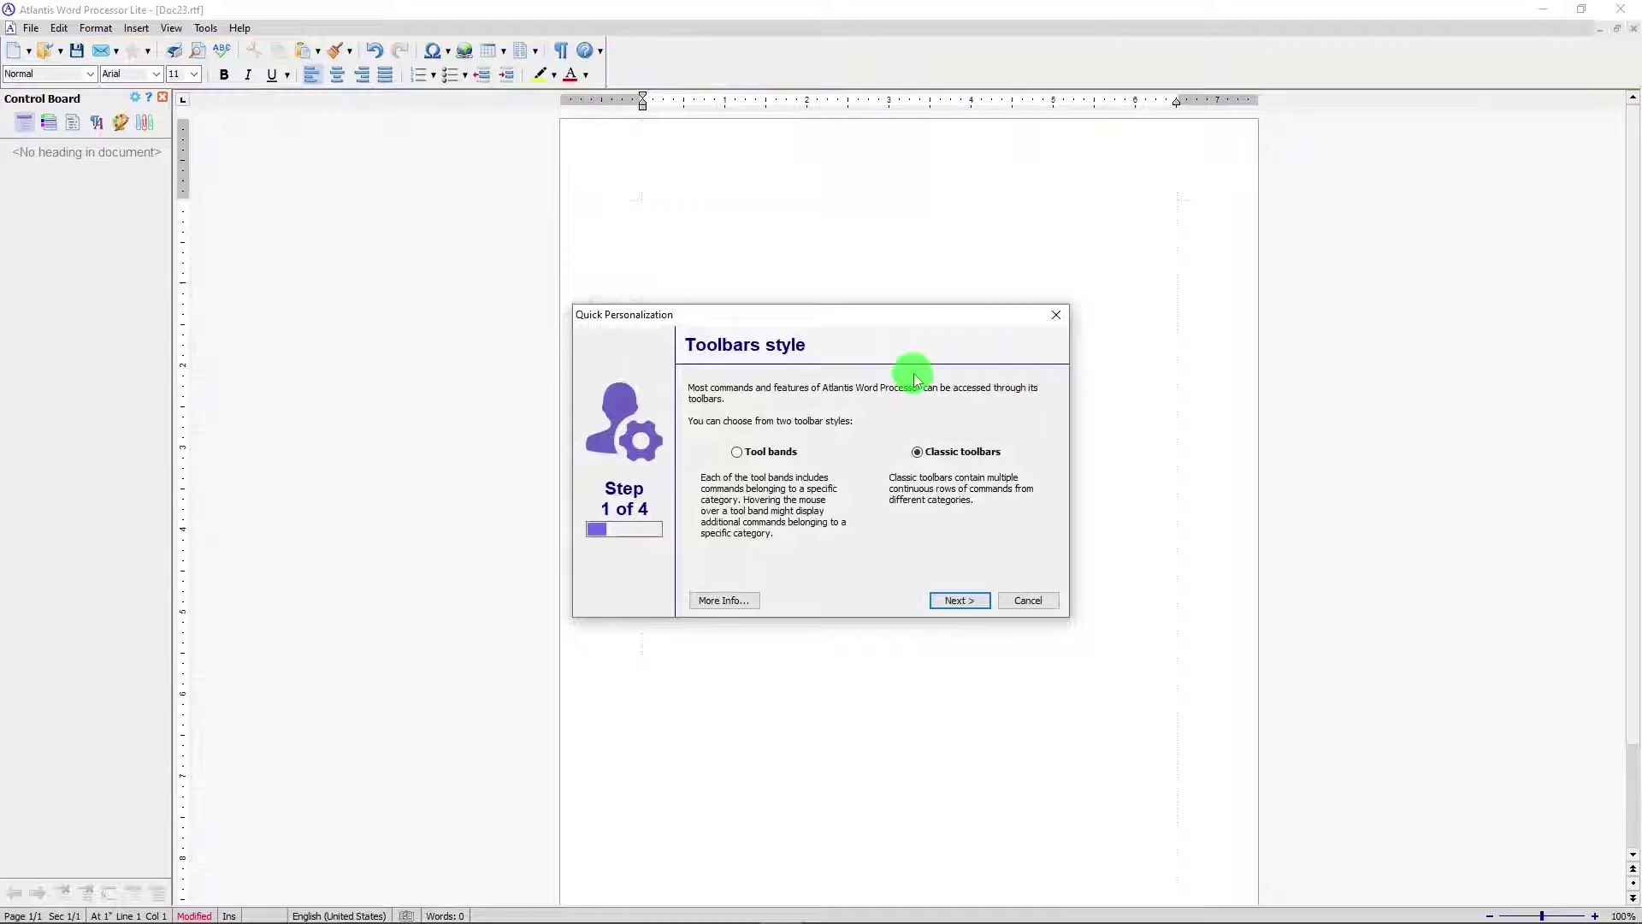
Step: Complete Quick Personalization keeping classic toolbars, left-docked Control Board and shown rulers
left_click(959, 602)
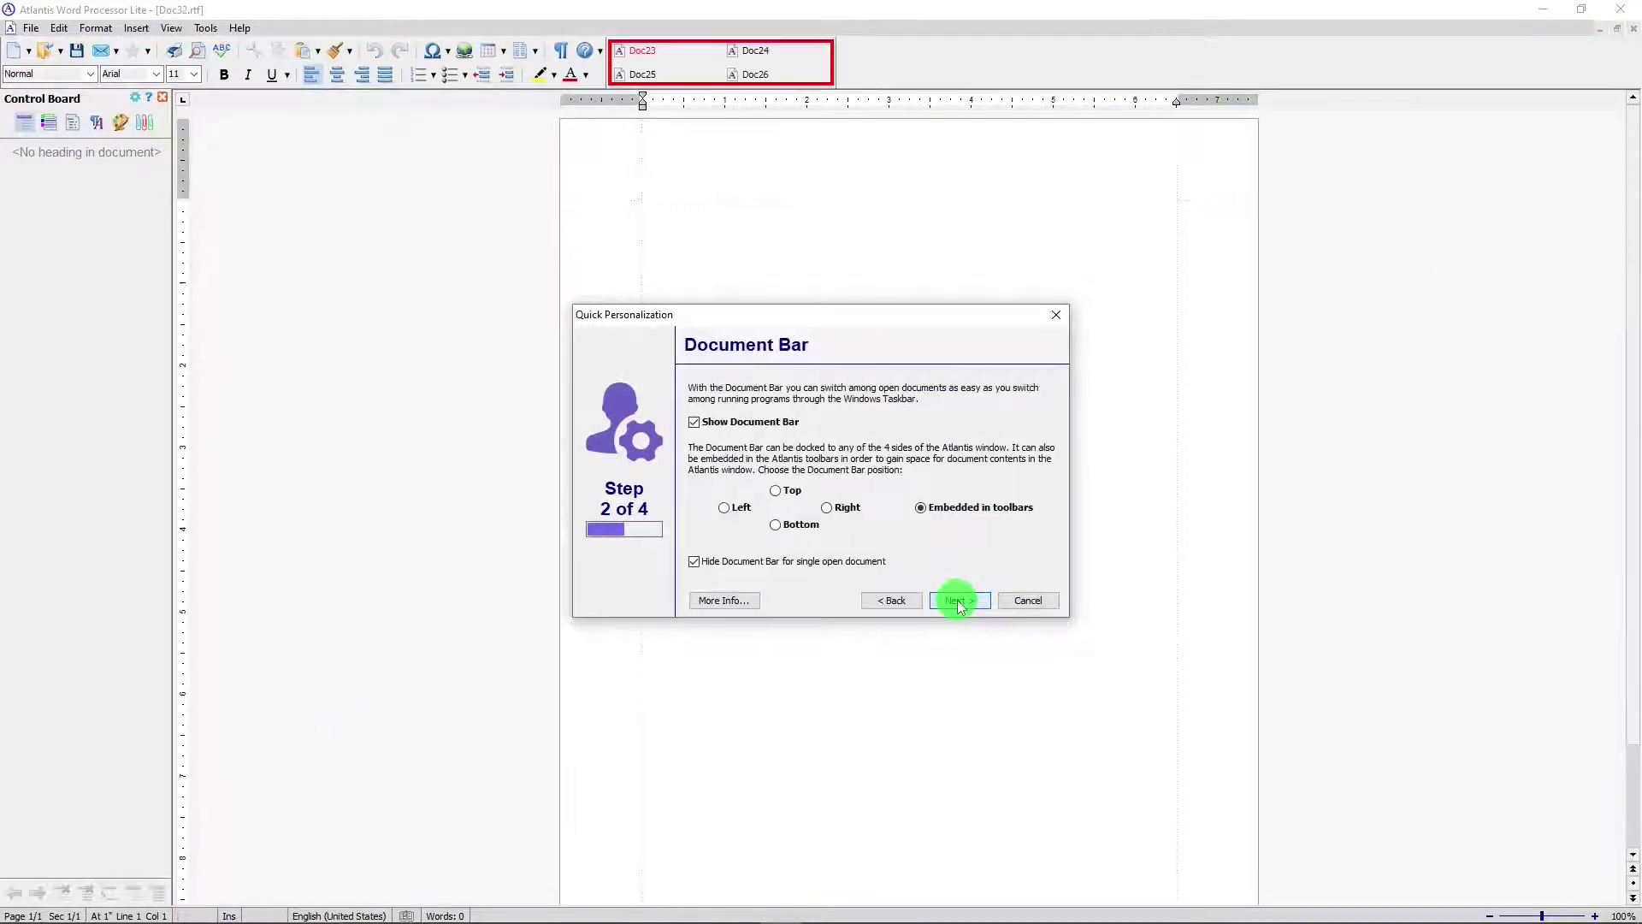
left_click(959, 602)
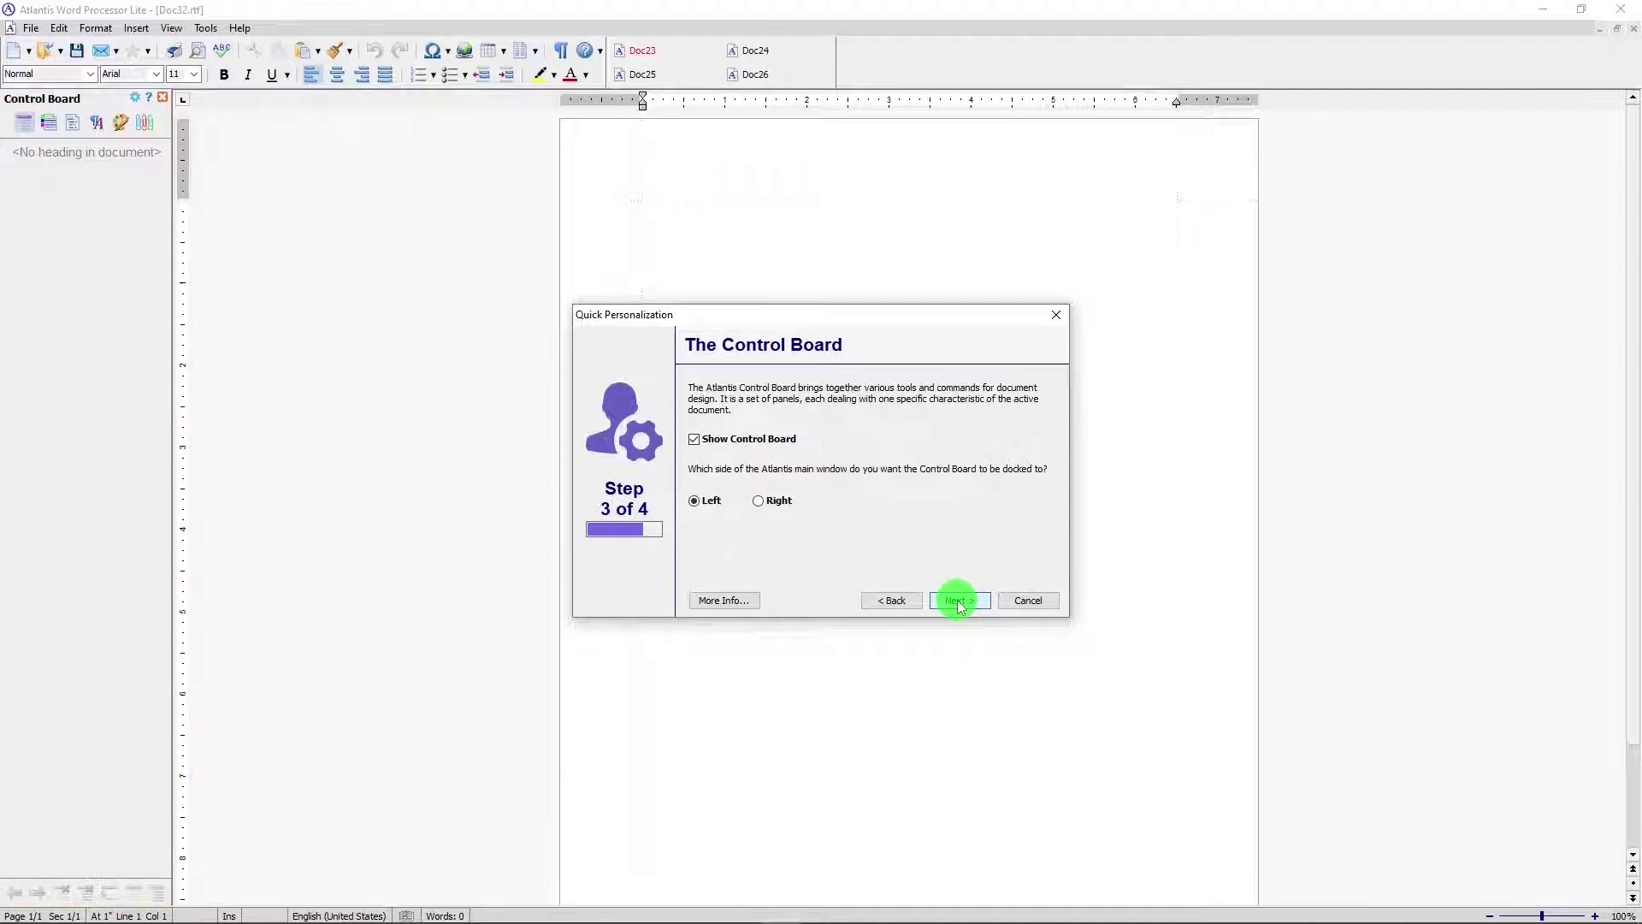
left_click(959, 602)
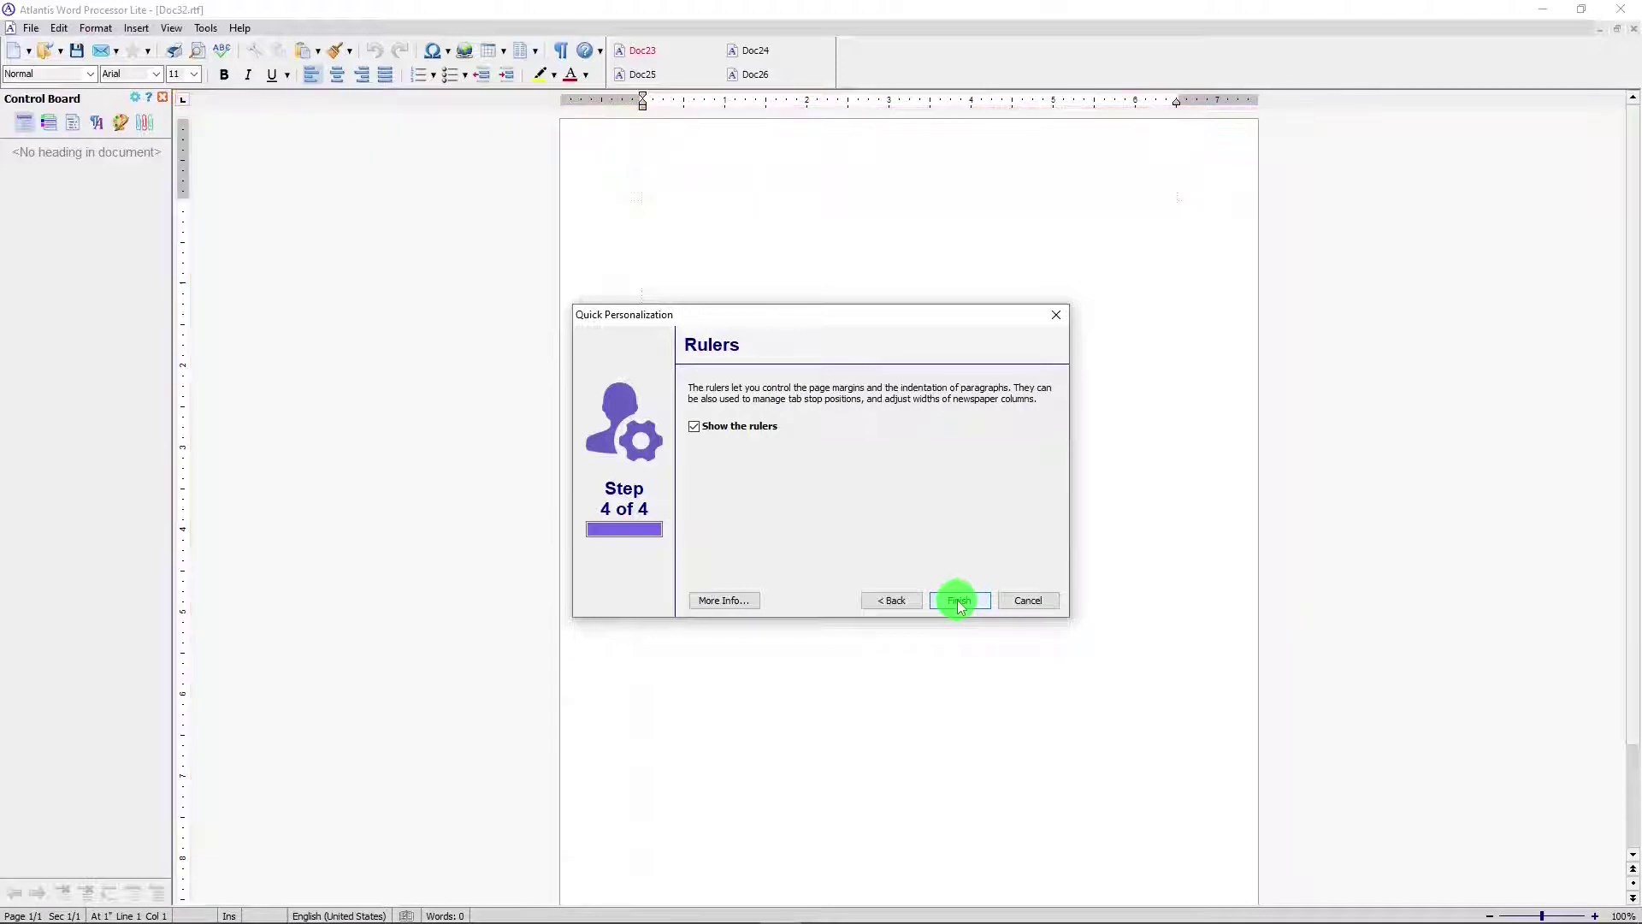
left_click(959, 602)
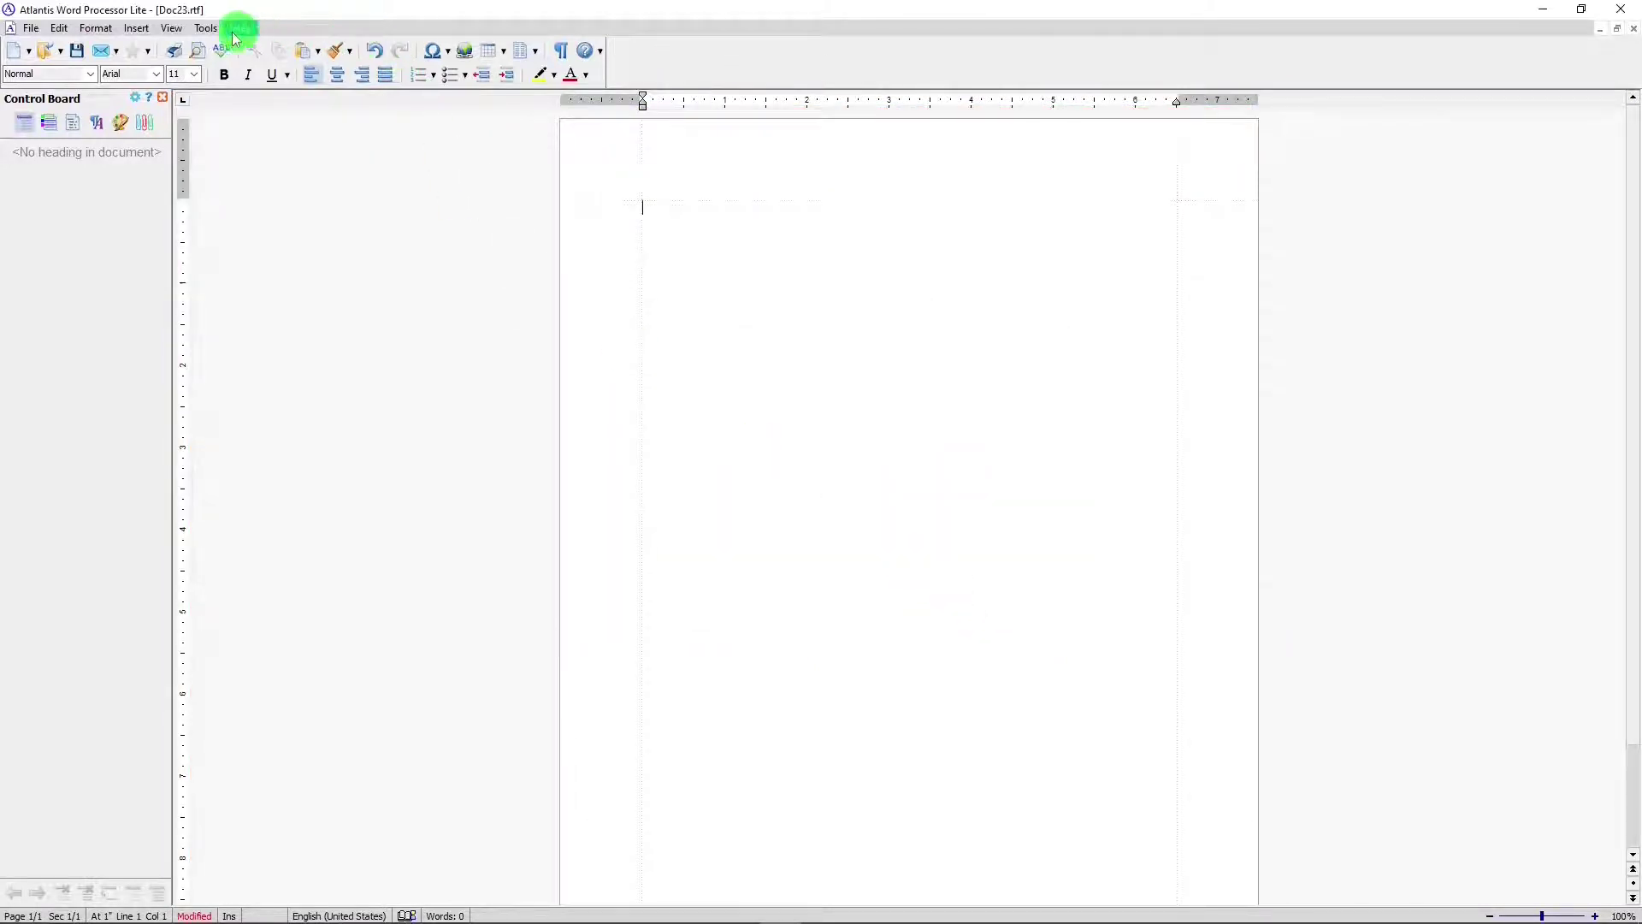
Step: Accept the general Options dialog unchanged
left_click(205, 29)
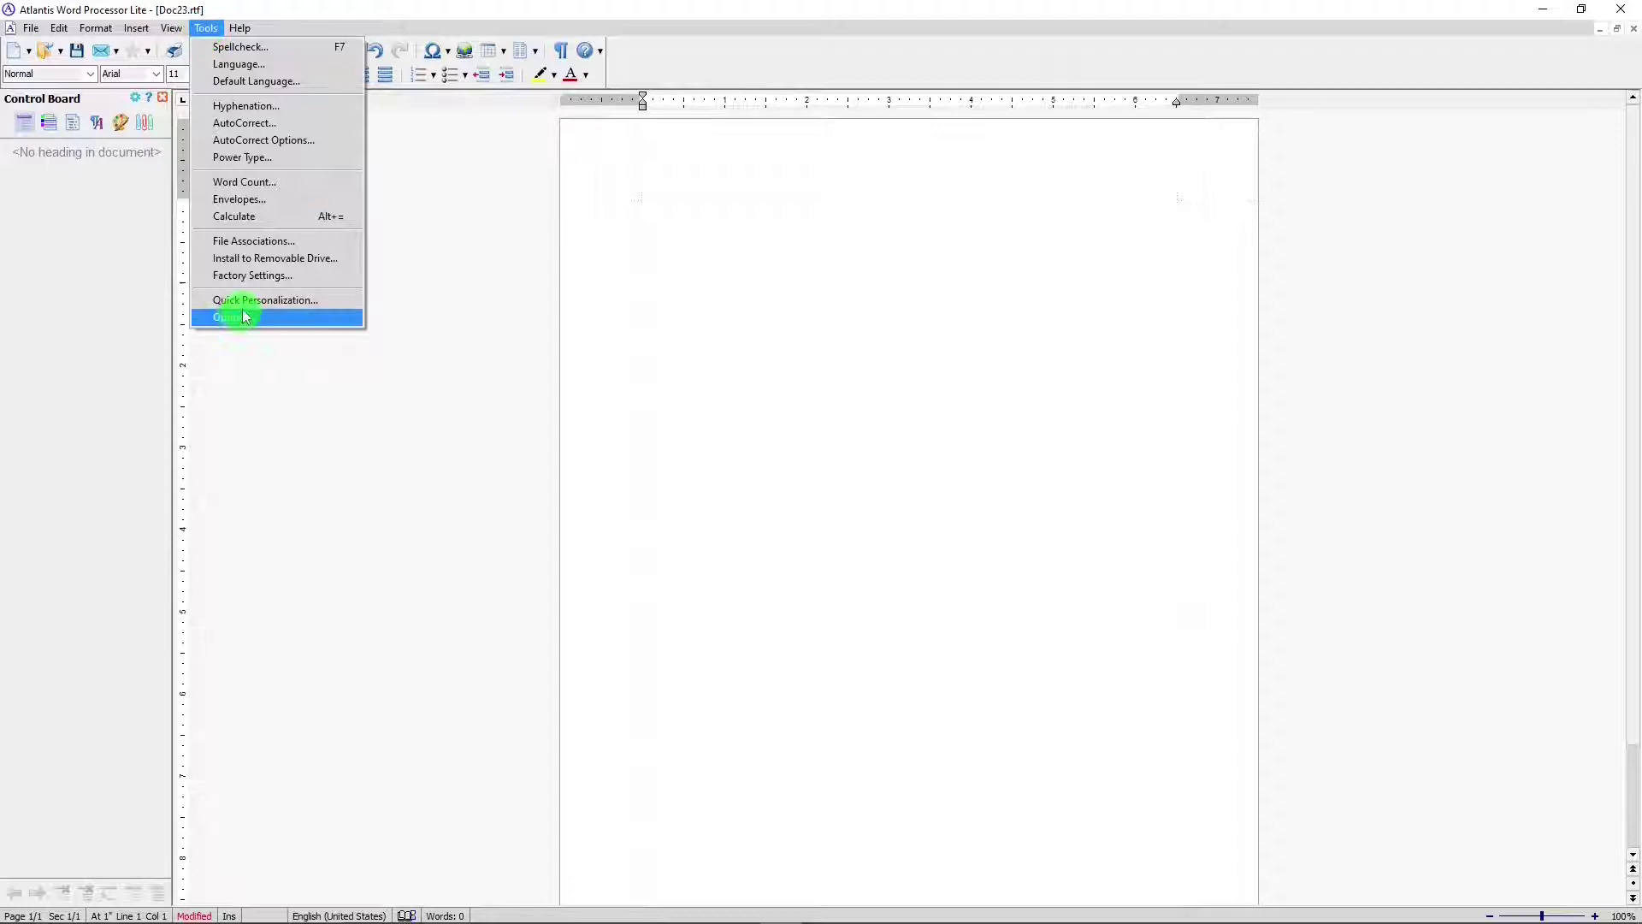
left_click(245, 316)
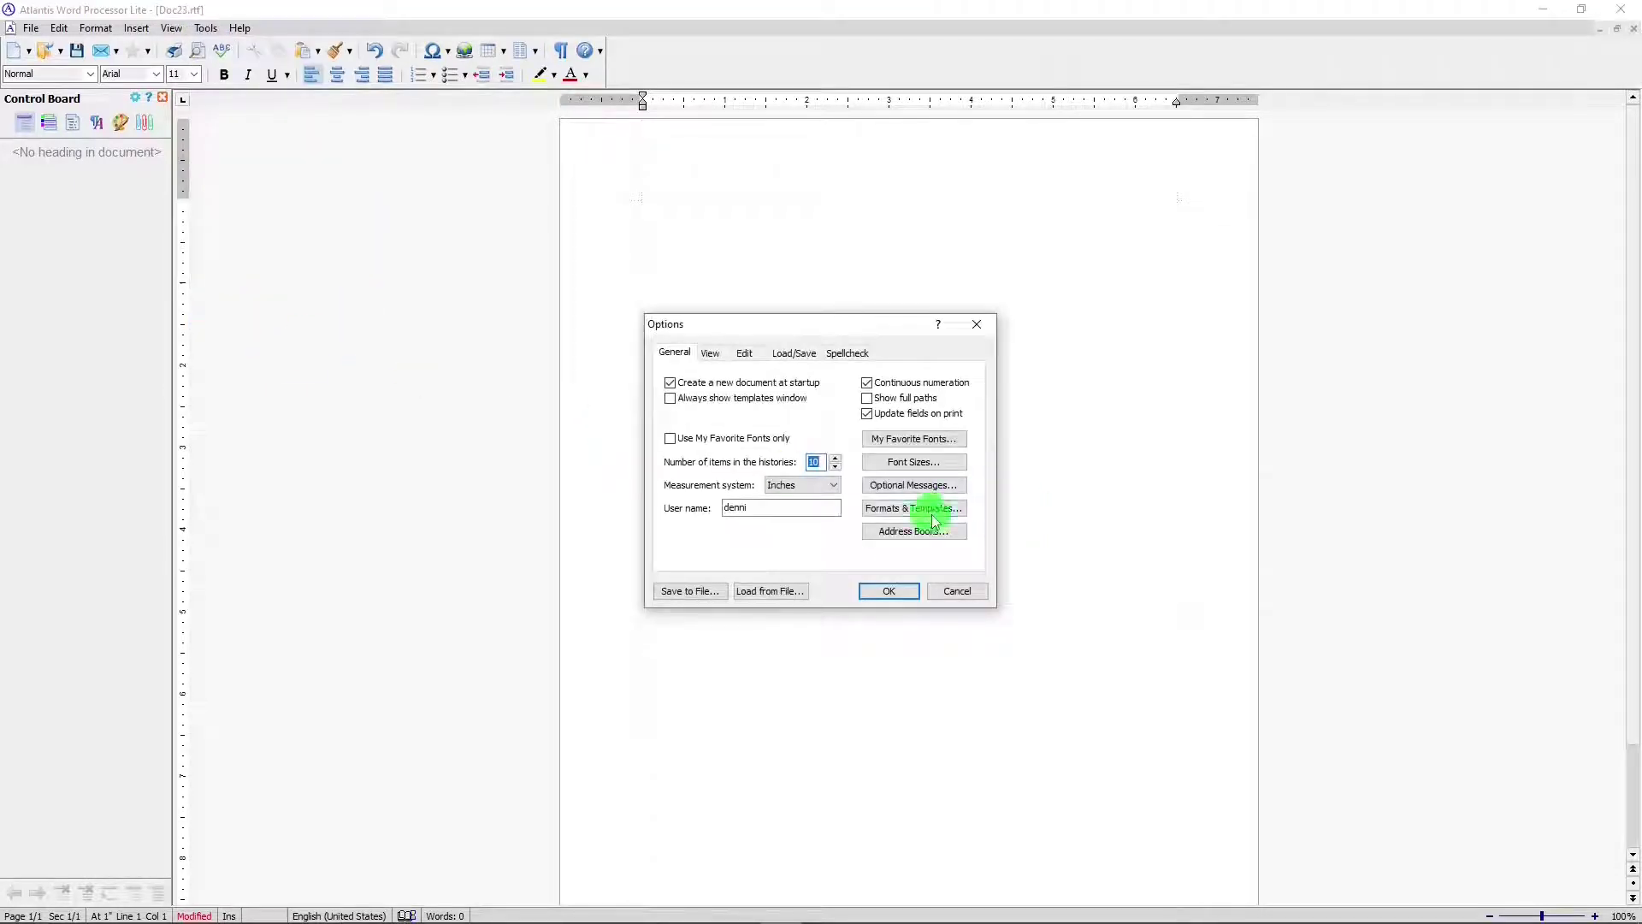
left_click(890, 589)
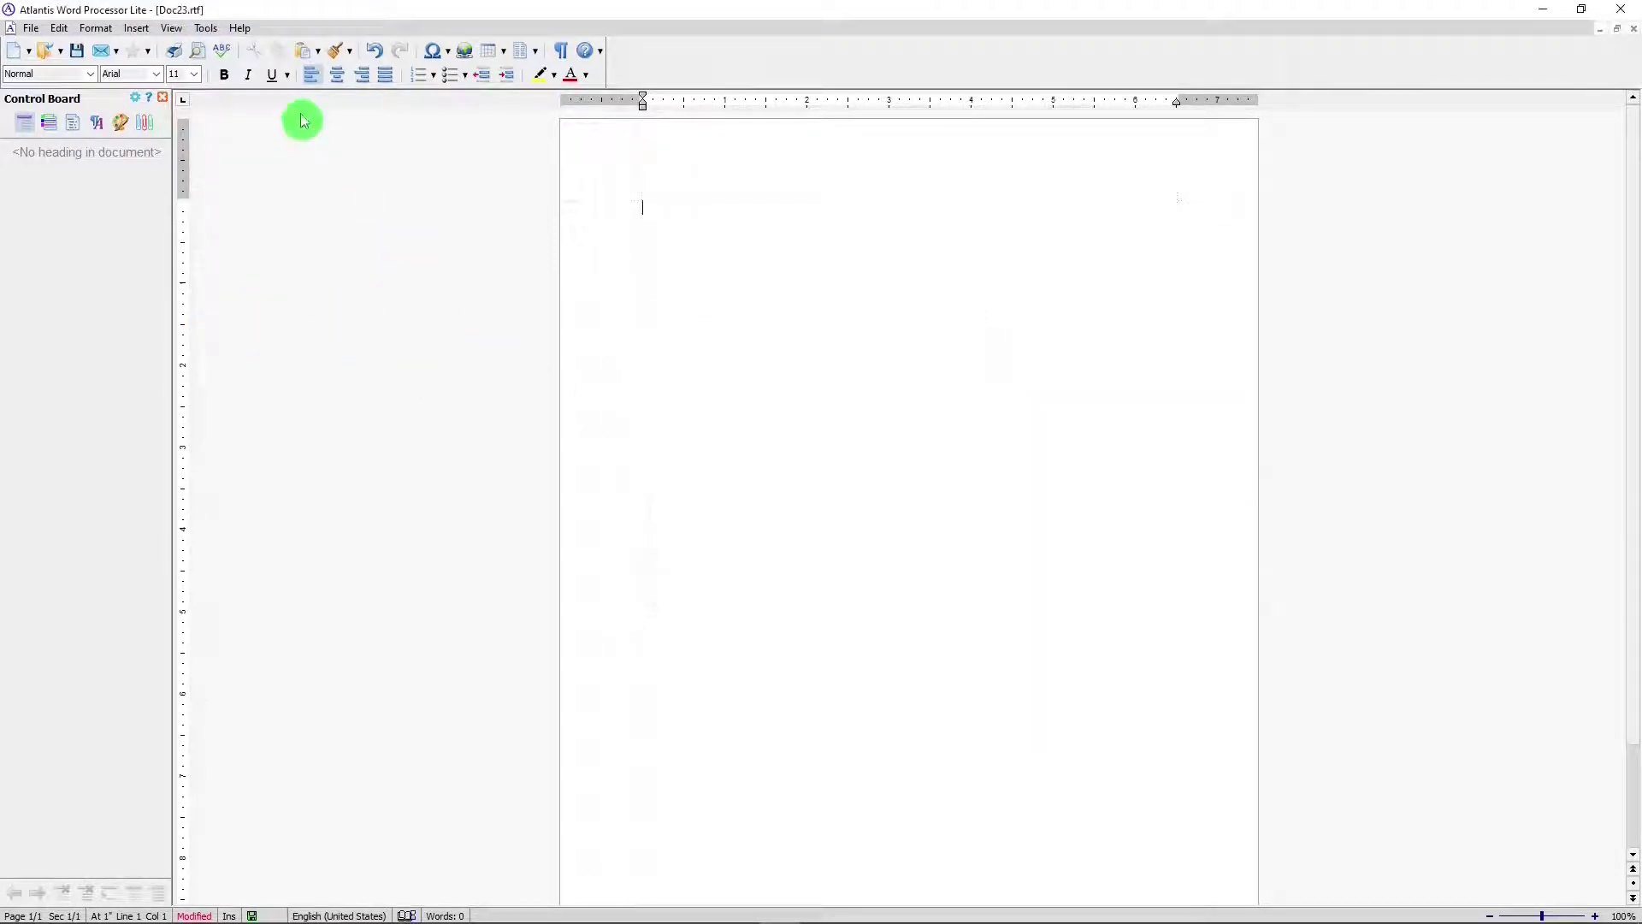
left_click(249, 31)
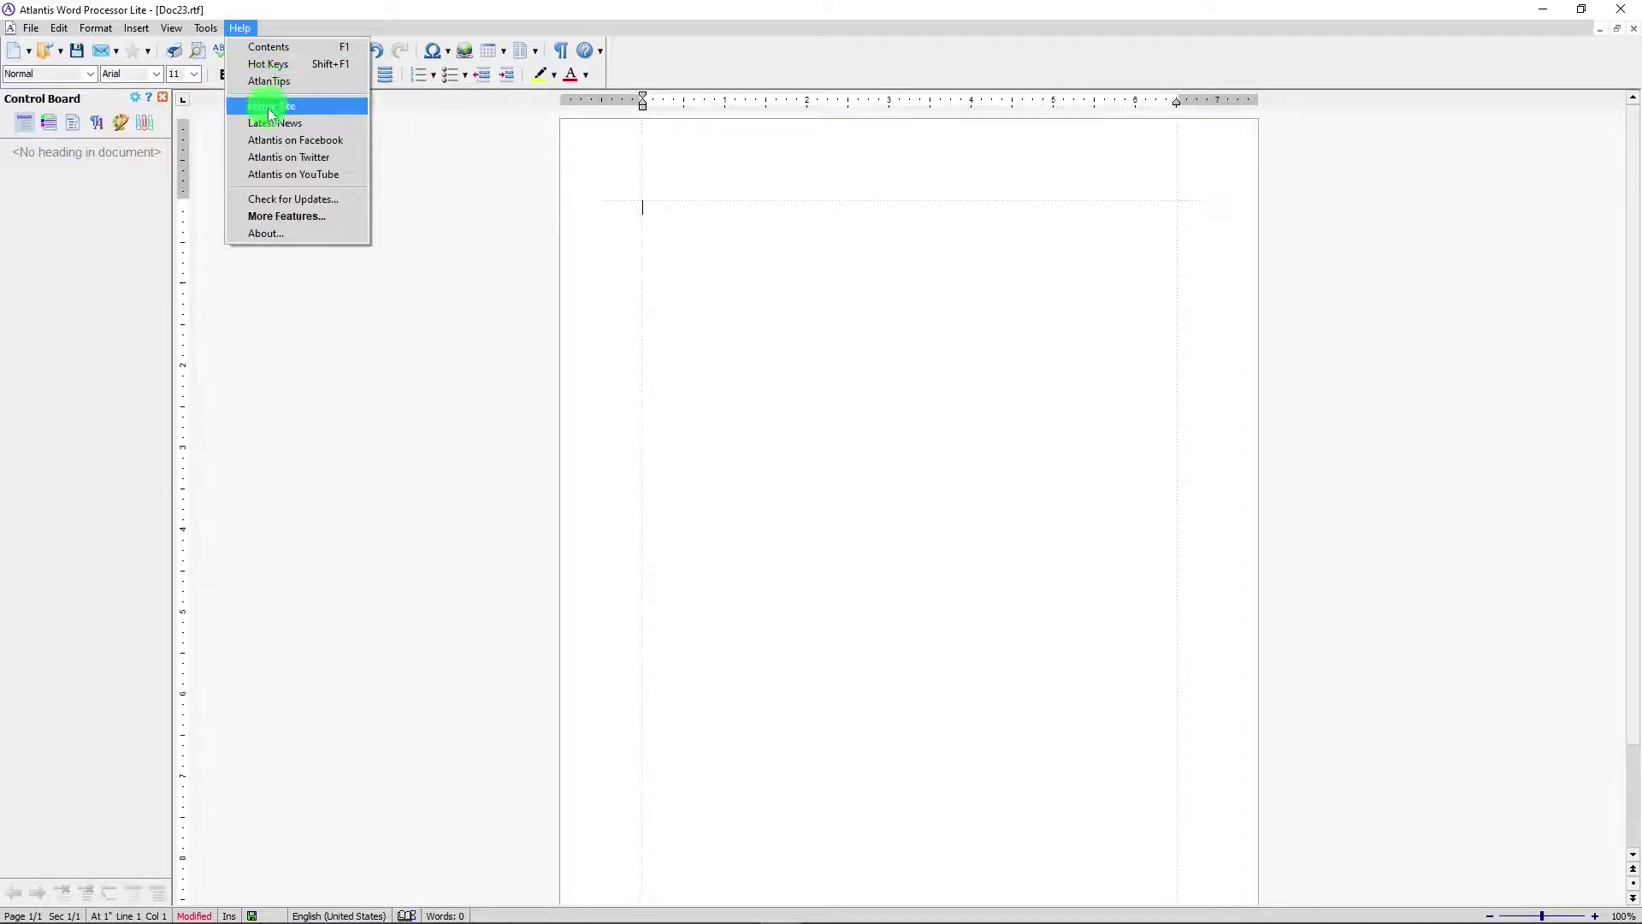
left_click(276, 214)
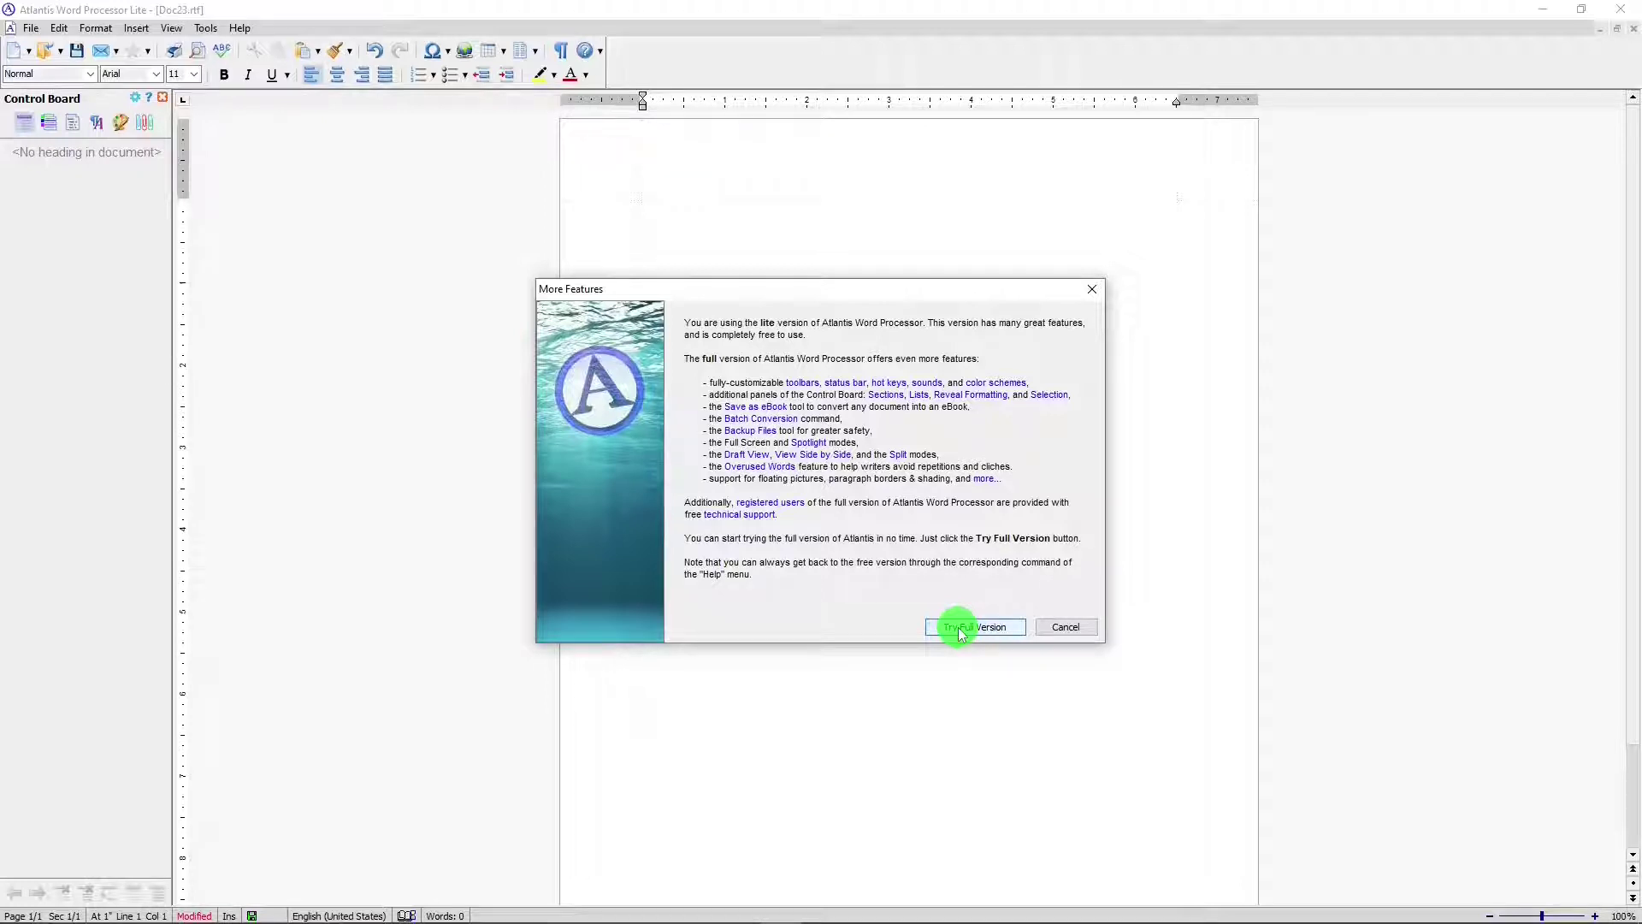
left_click(1066, 627)
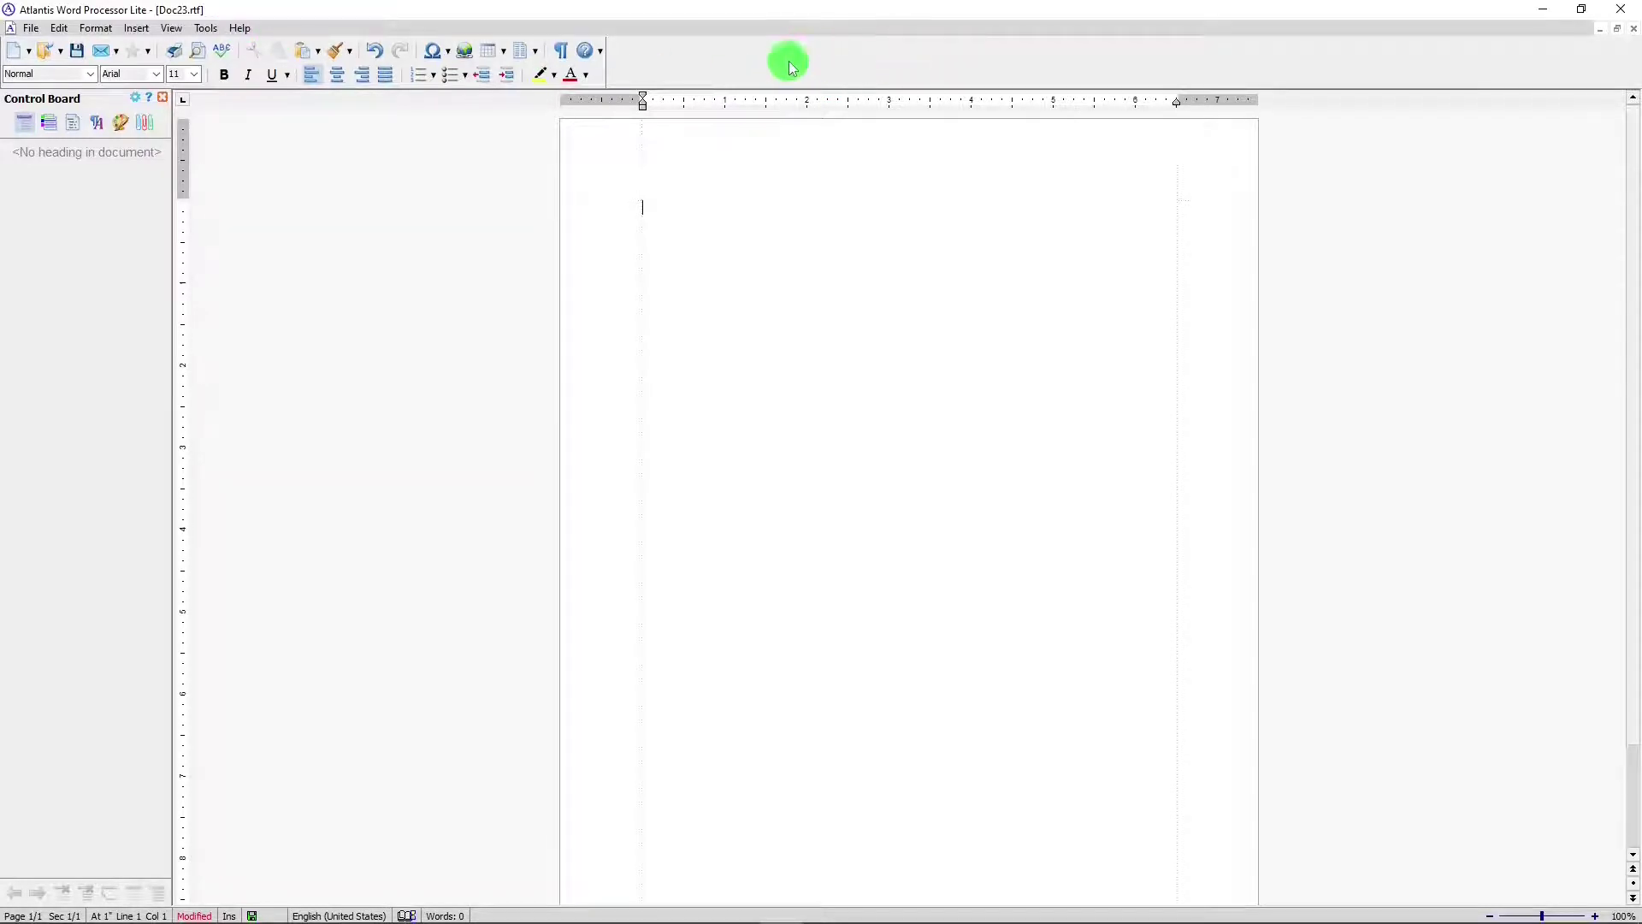
Step: Cycle to the next open document window with Ctrl+Tab
key("ctrl+Tab")
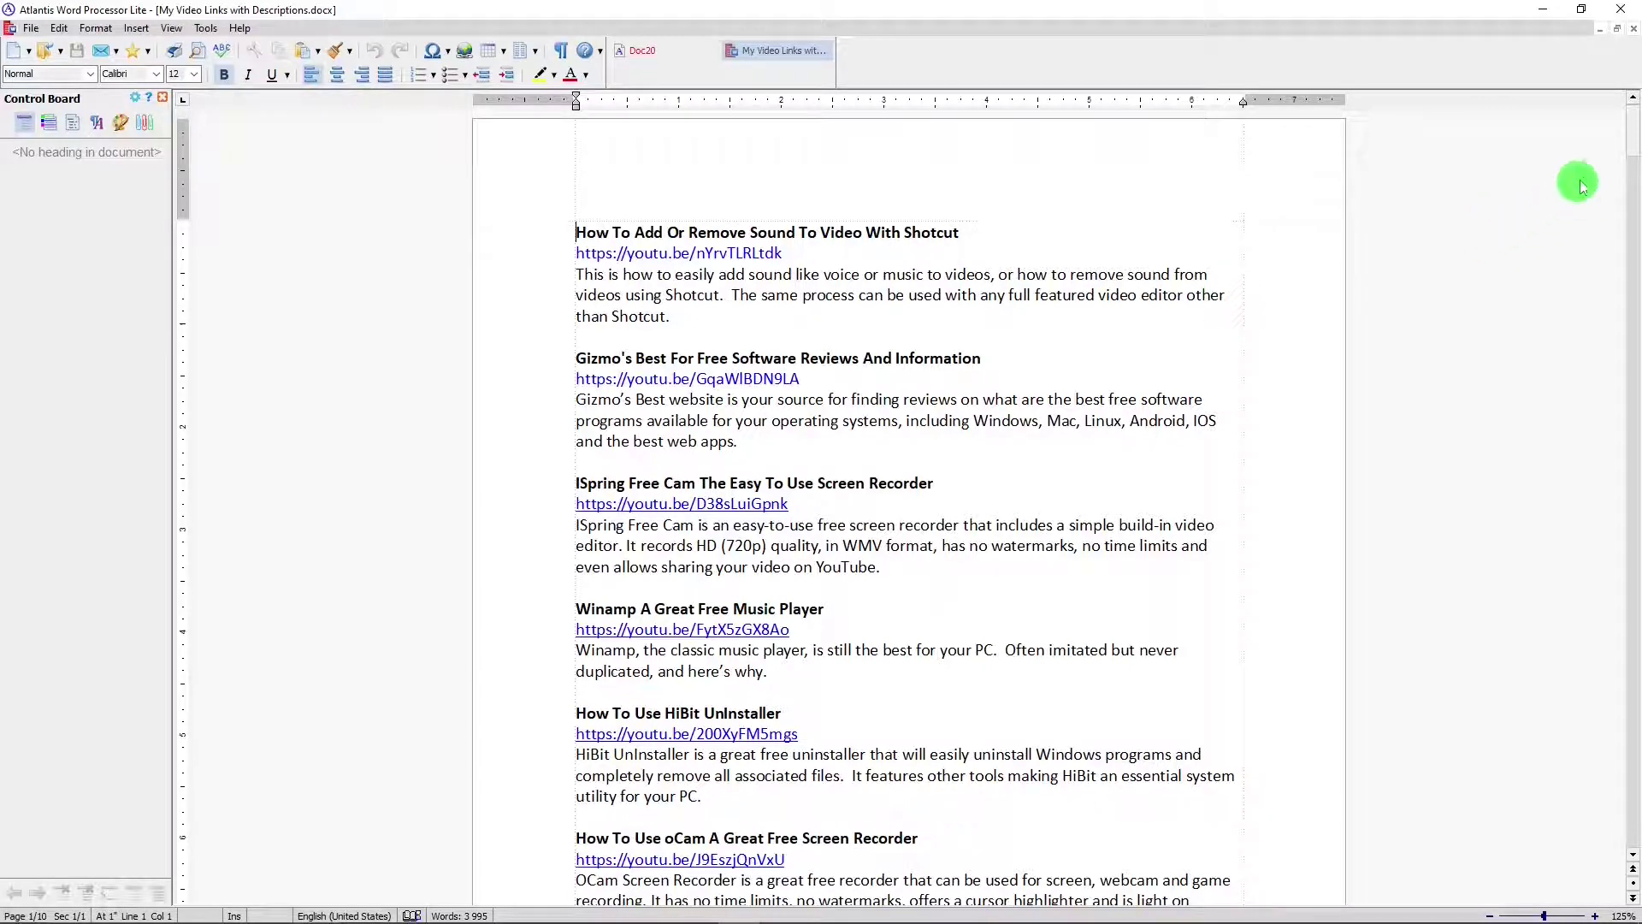
Step: Scroll through the video titles, YouTube links and descriptions
mouse_move(1634, 129)
left_mouse_down()
mouse_move(1633, 725)
mouse_move(1632, 87)
left_mouse_up()
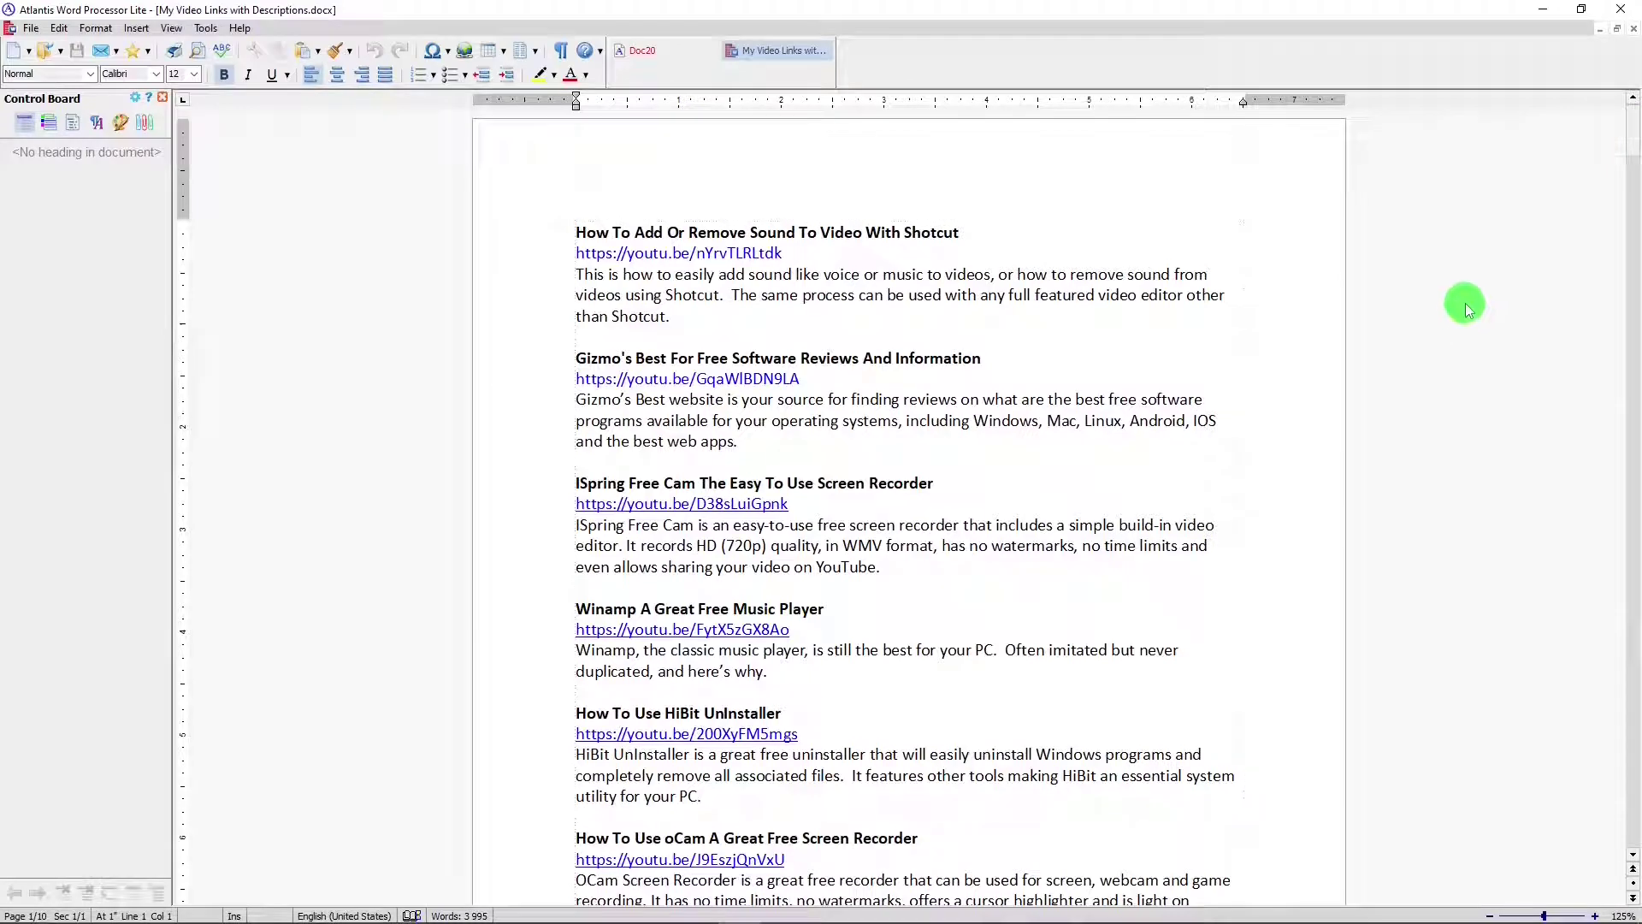
Step: Close the video links document and type 'The rain in Spain falls mainly in the plain.' in Doc20
key("ctrl+F4")
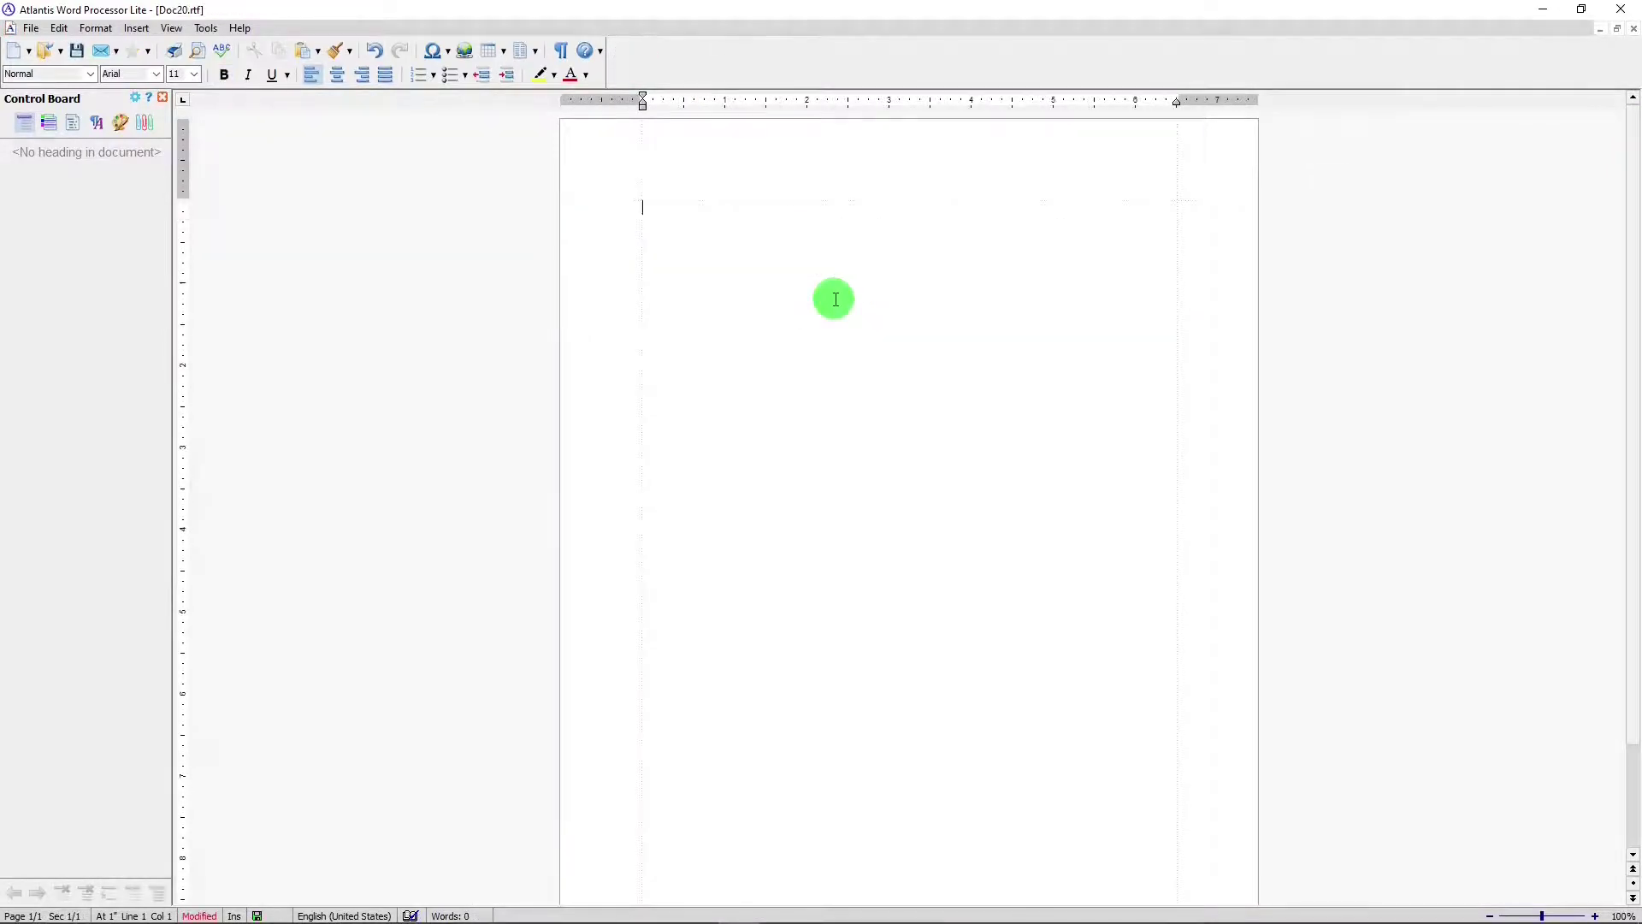
type("The rain")
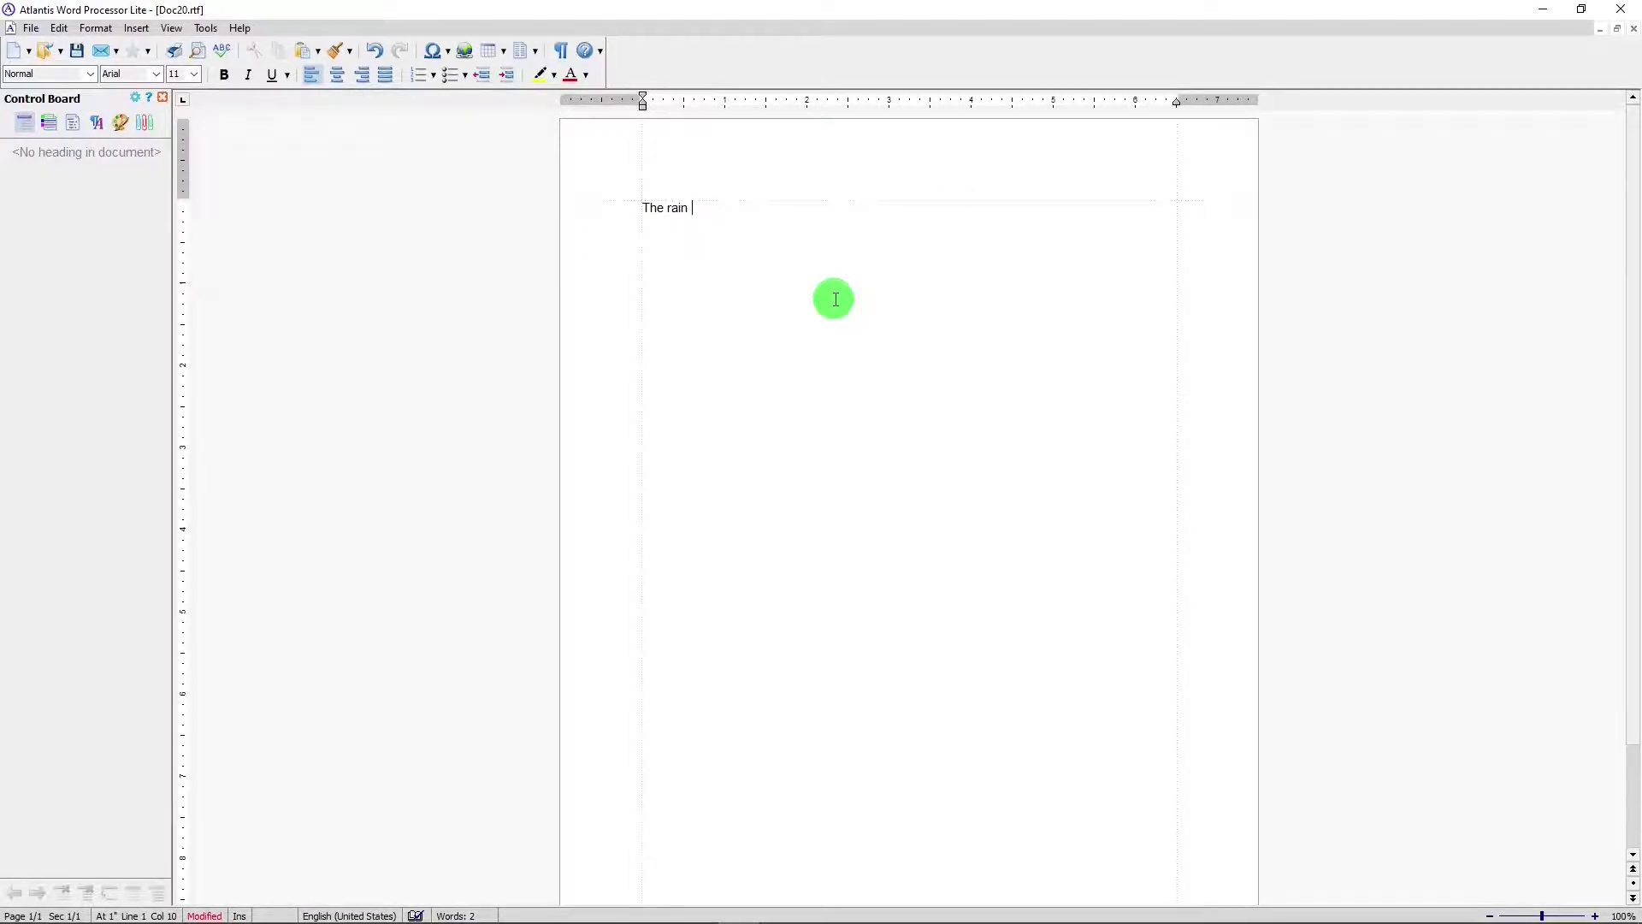
type(" in Spain falls mainly in the plain.")
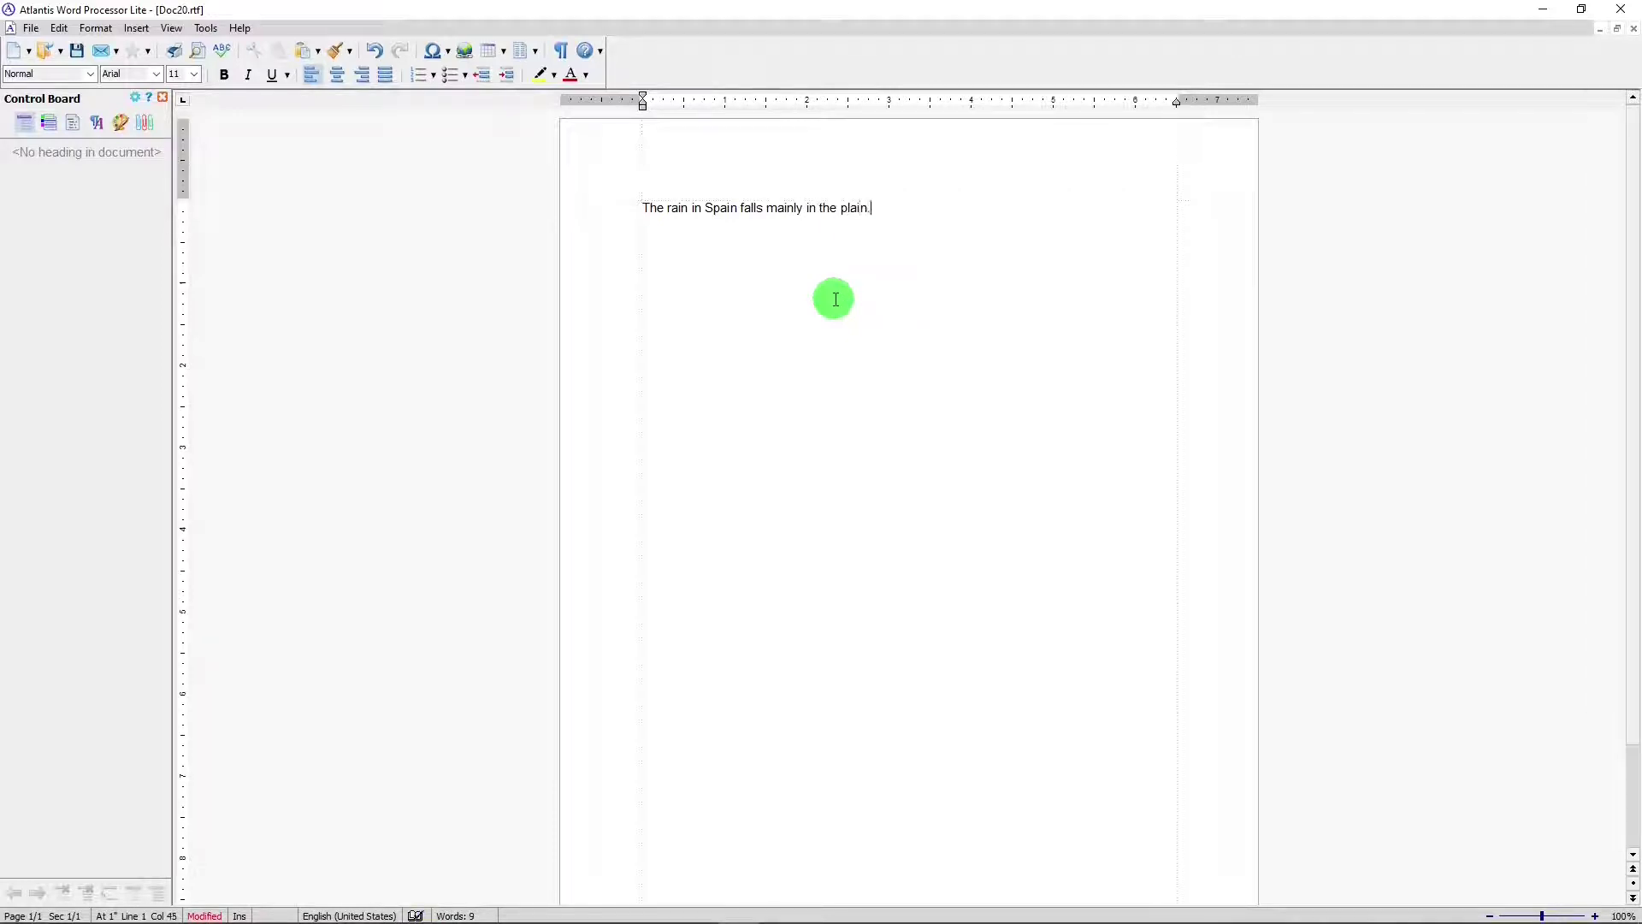
key("Return")
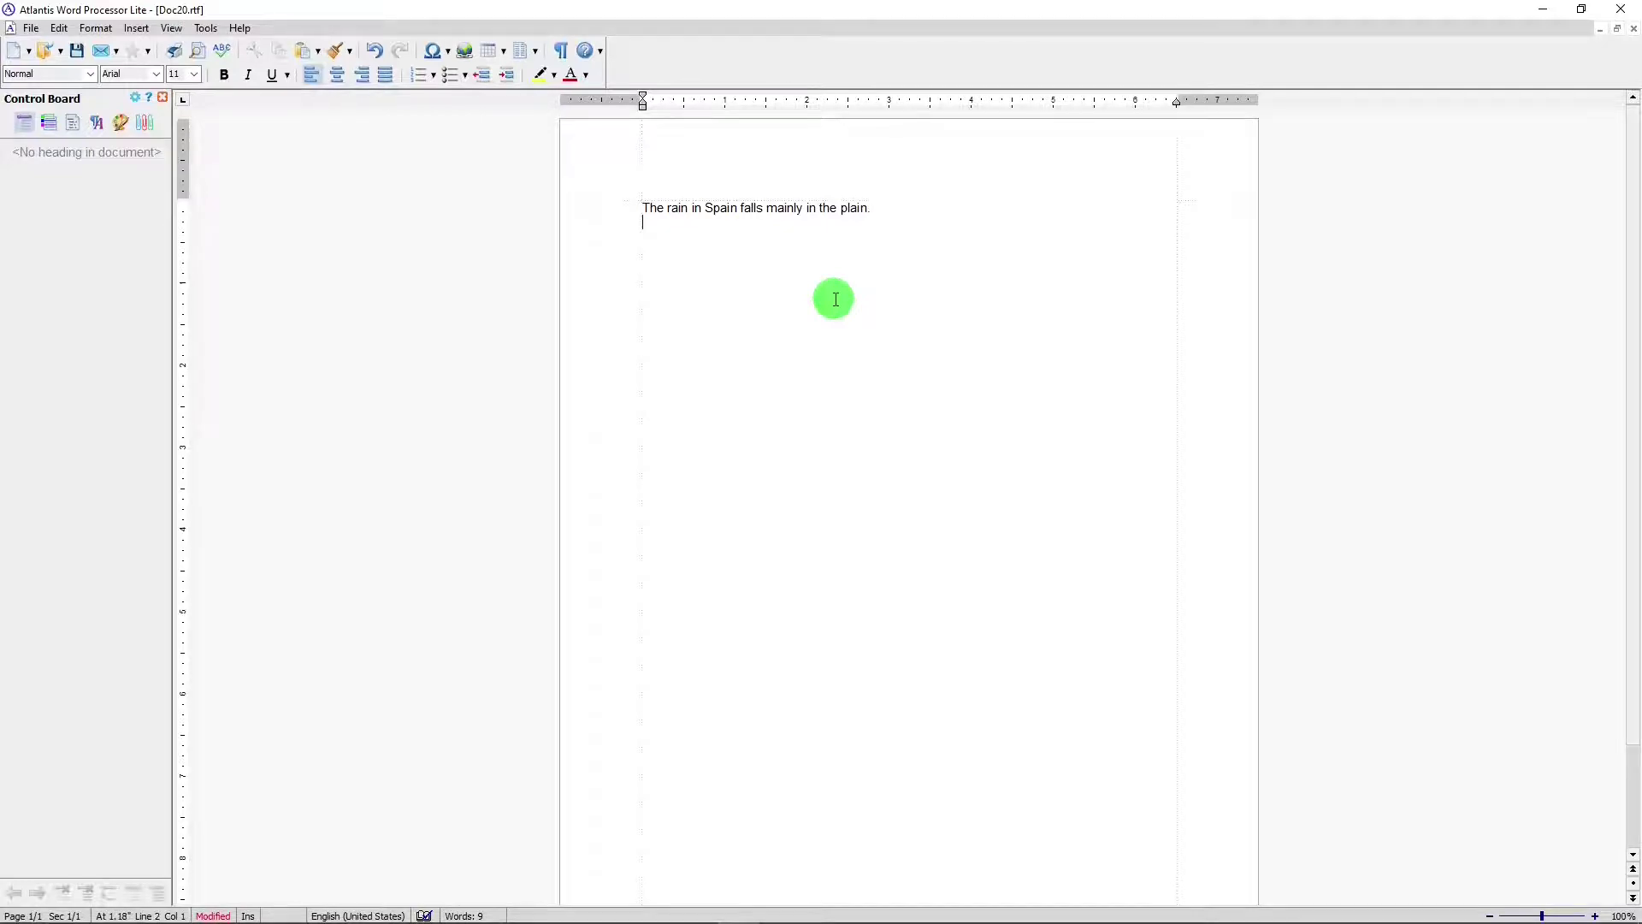
Step: Start Save As for the sentence document and set the file type to MS Word DOCX (*.docx)
left_click(35, 29)
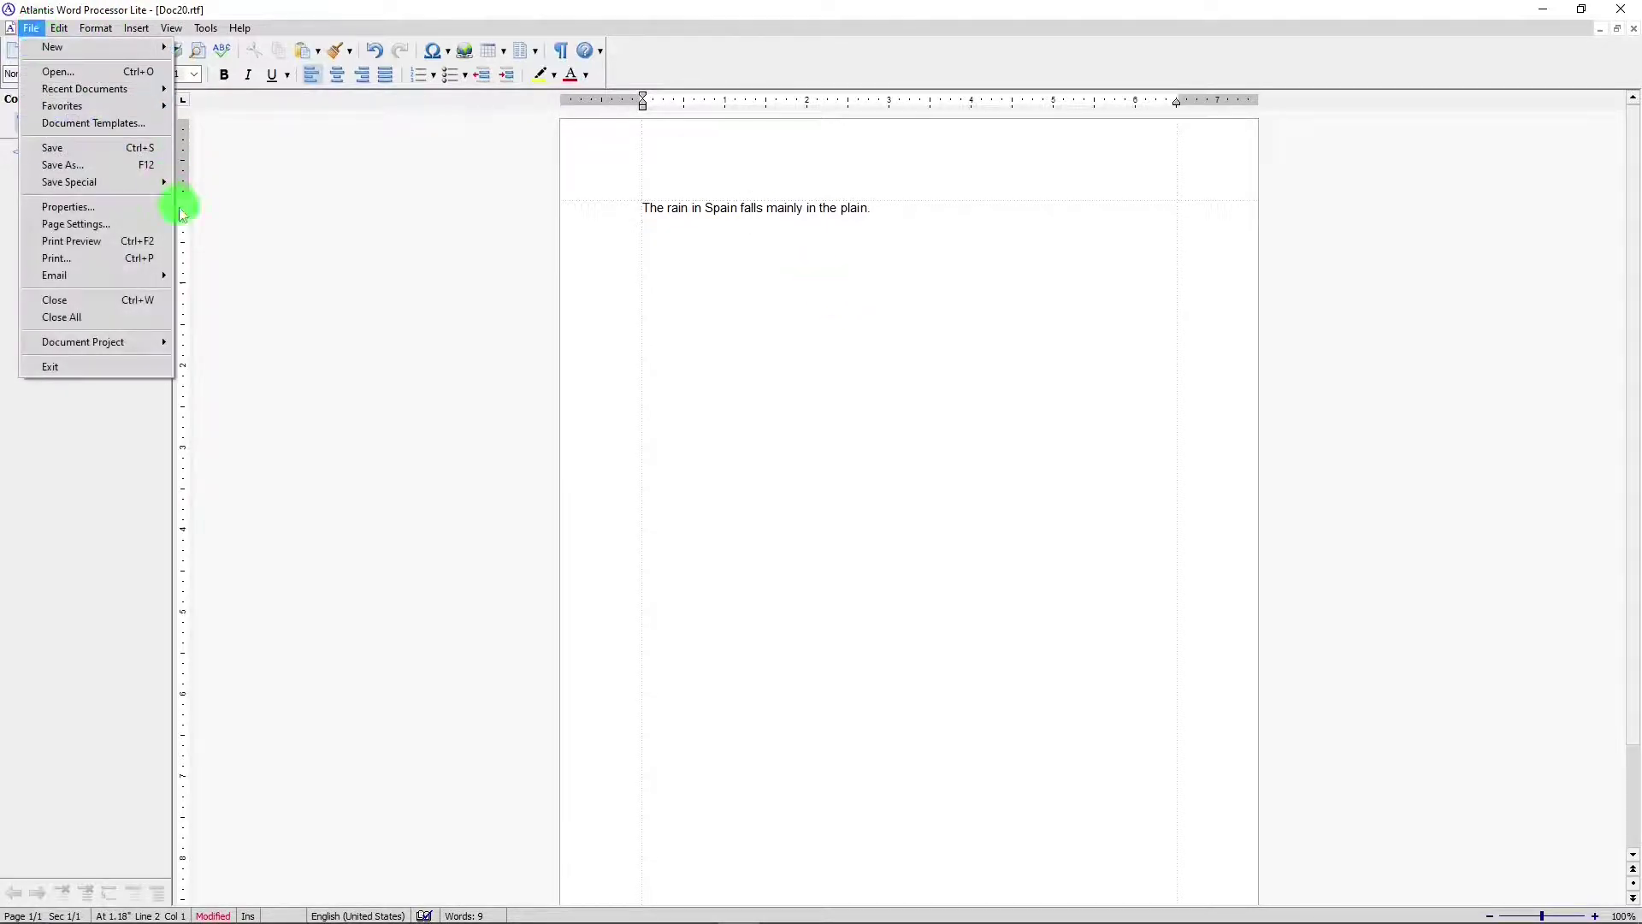
left_click(102, 165)
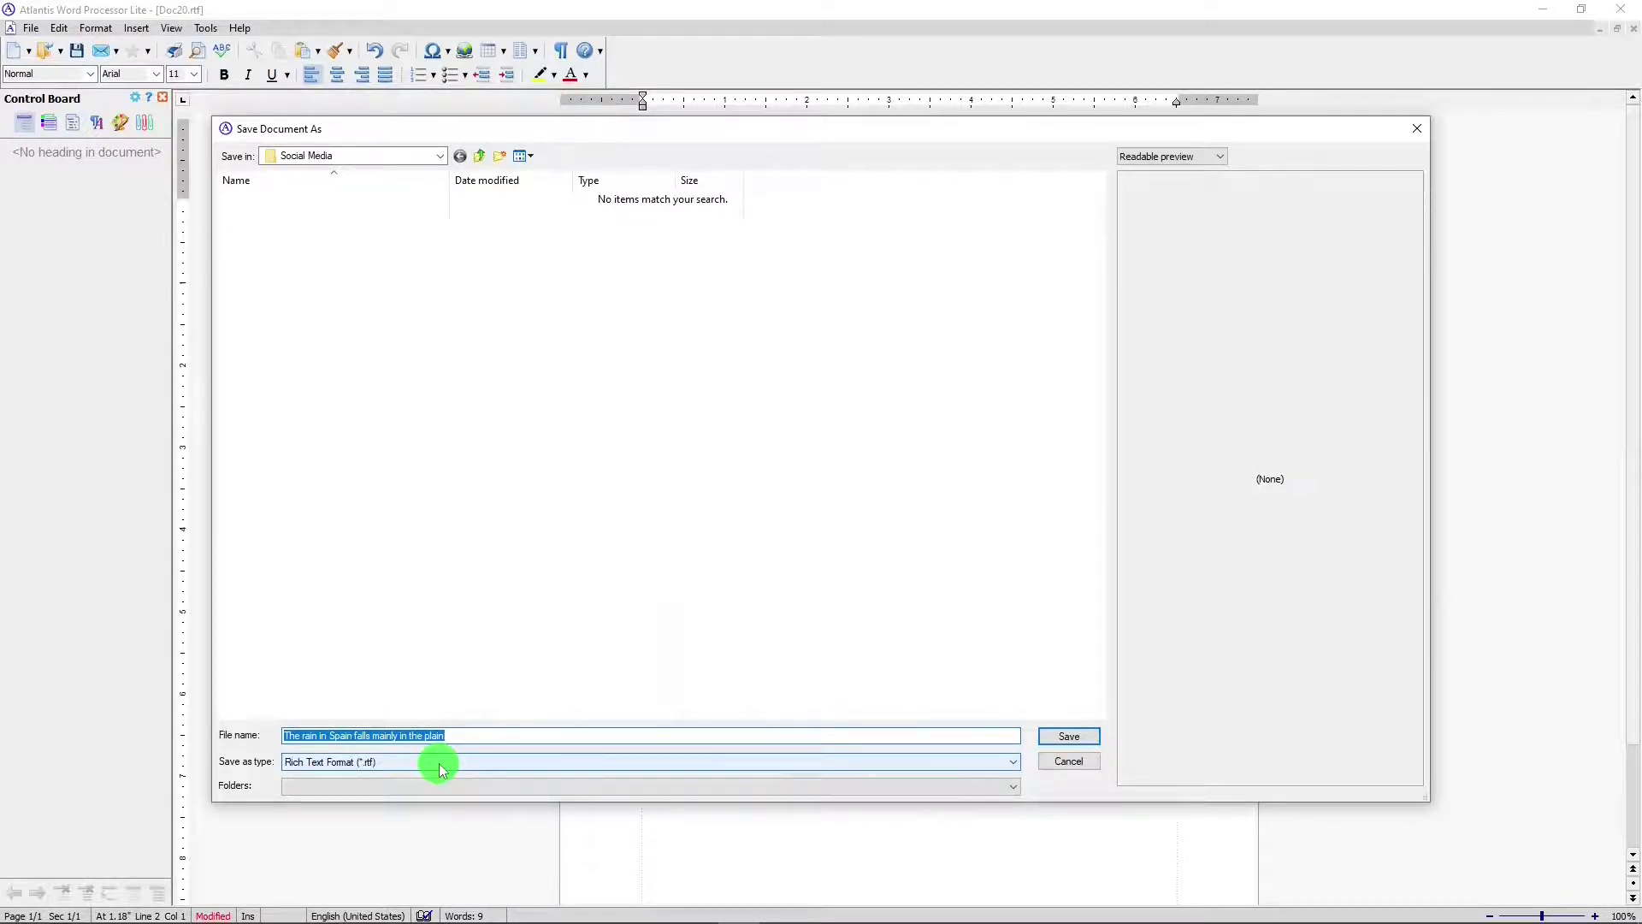
left_click(1013, 768)
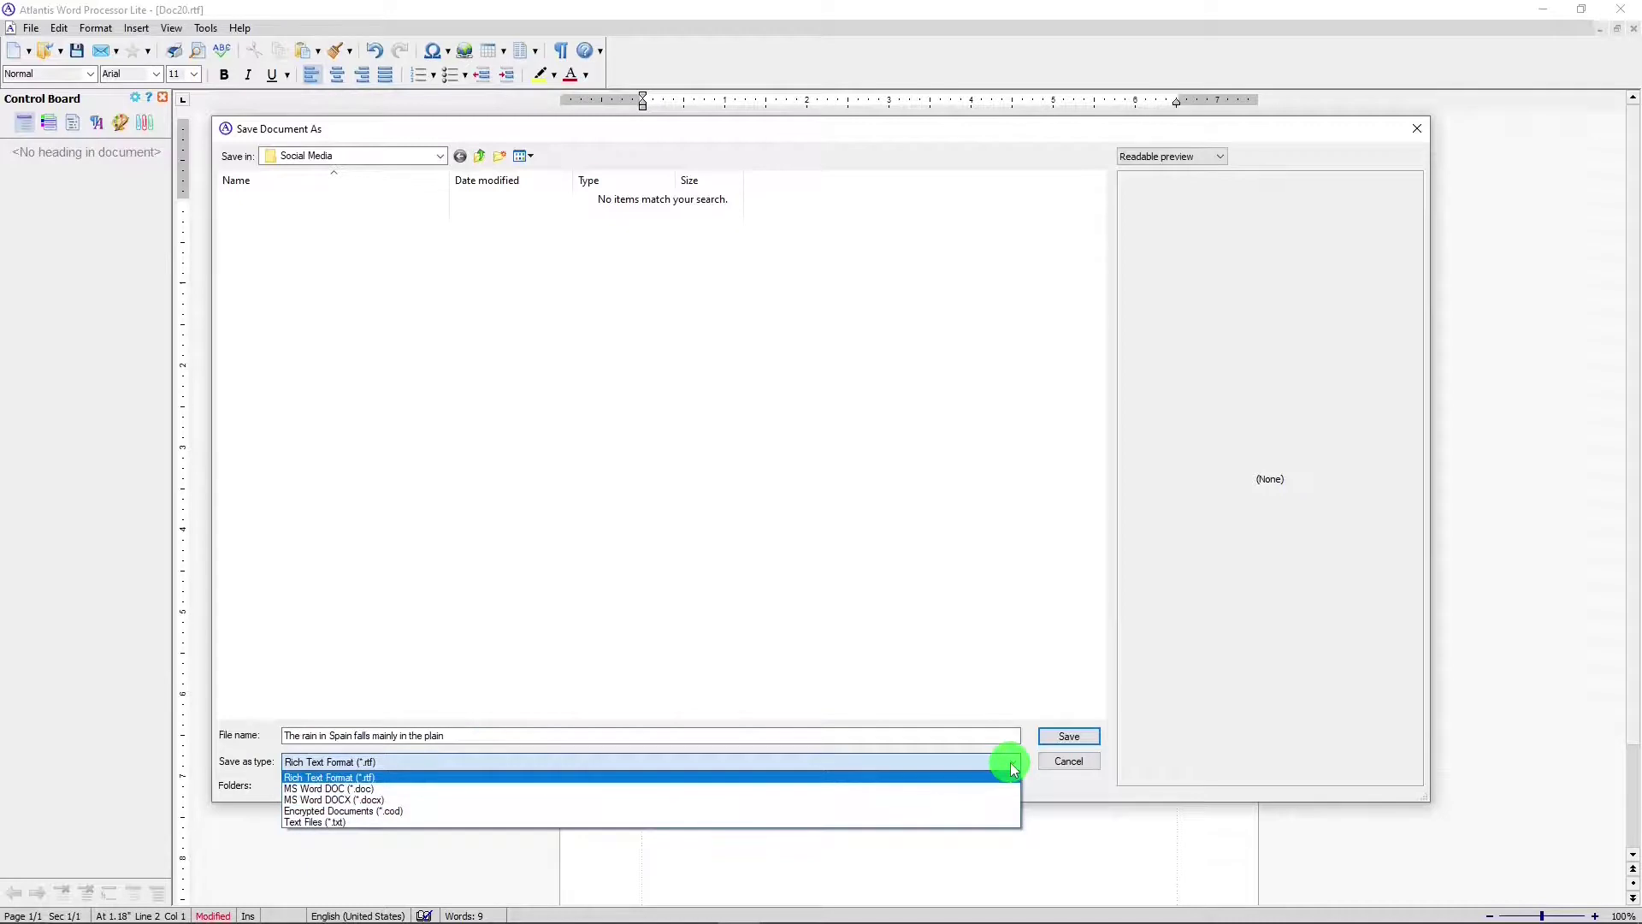
left_click(397, 800)
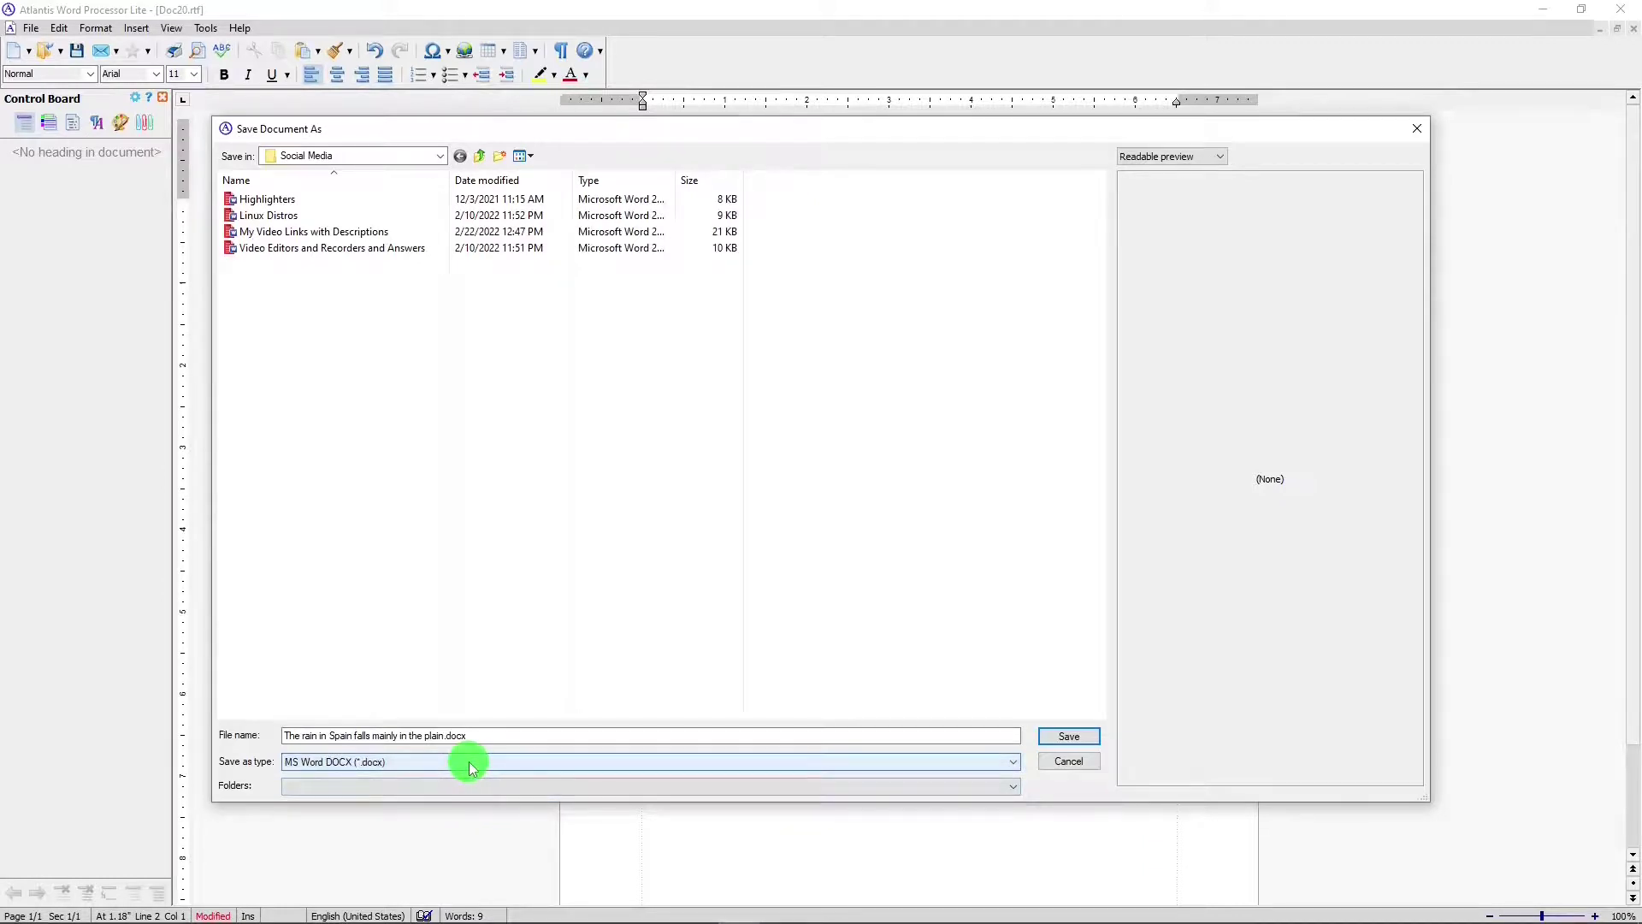
Step: Save the file as 'The rain in Spain falls mainly in the plain.docx' in Social Media
left_click(1061, 739)
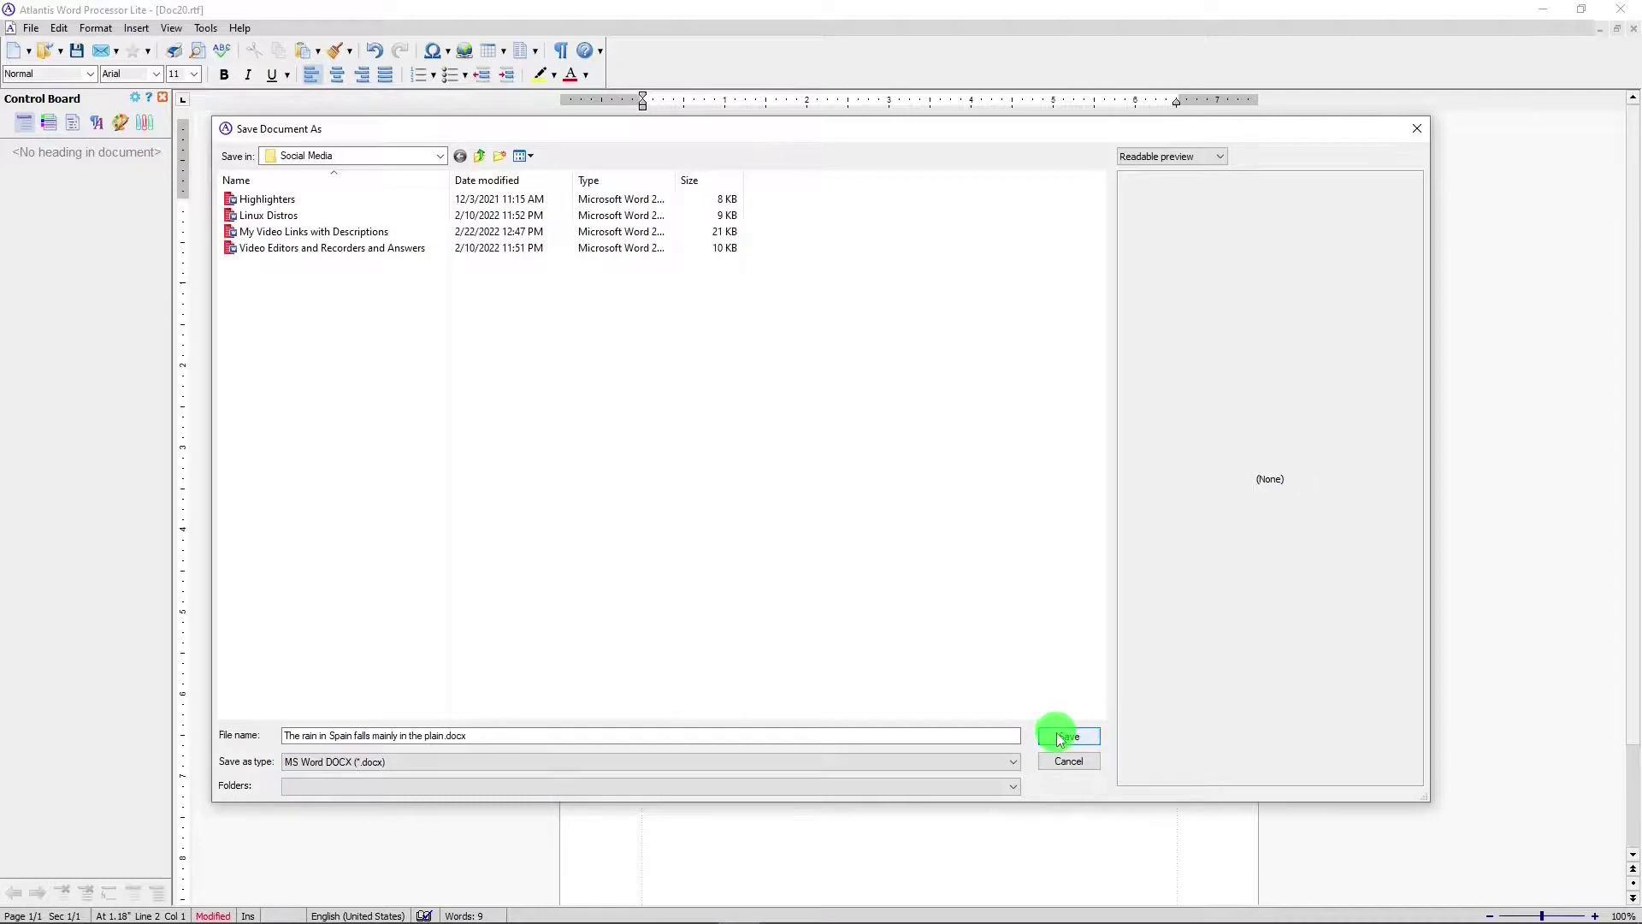